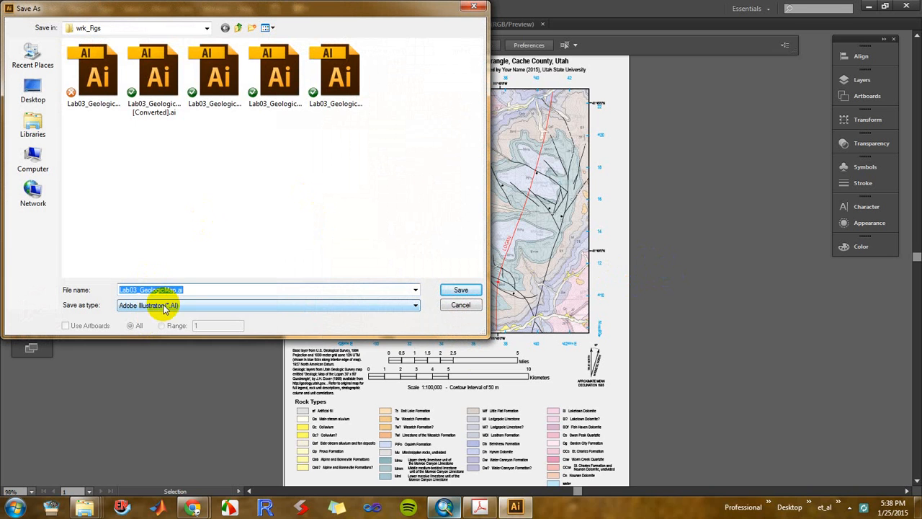
Save the map as an Adobe PDF named Lab03_GeologicMap.pdf with Optimize for Fast Web View enabled.
{"action": "left_click", "coordinate": [164, 307]}
{"action": "left_click", "coordinate": [162, 322]}
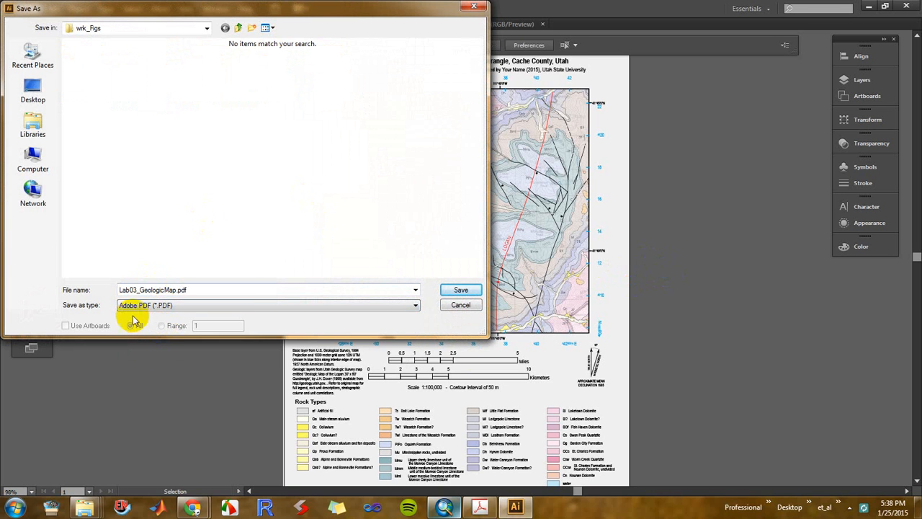
{"action": "left_click", "coordinate": [446, 289]}
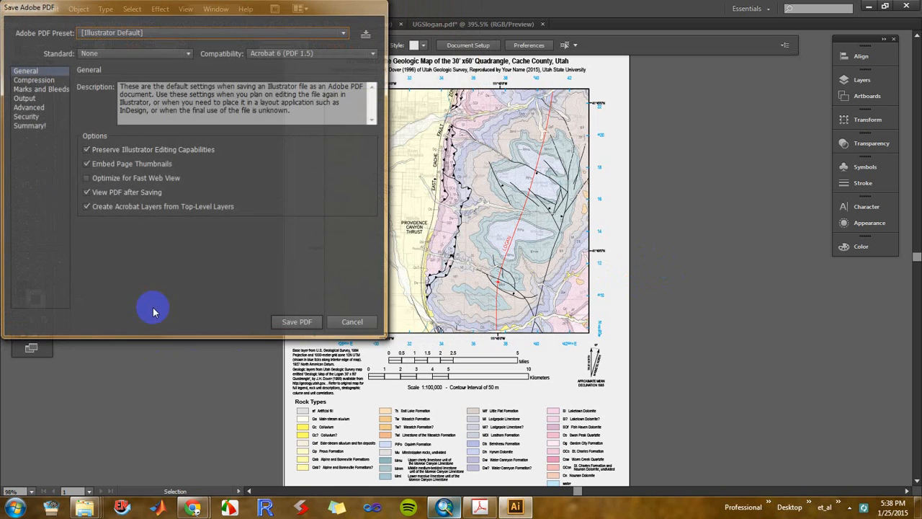
{"action": "left_click", "coordinate": [85, 179]}
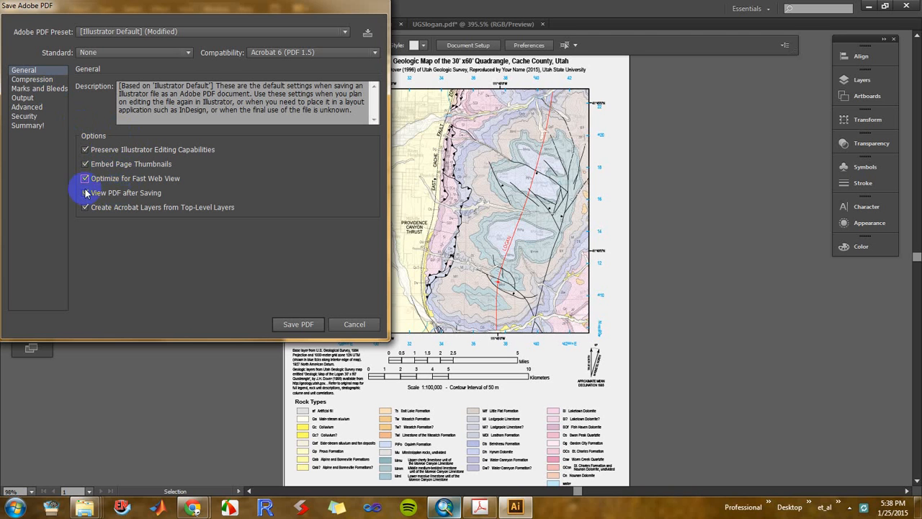
{"action": "left_click", "coordinate": [298, 324]}
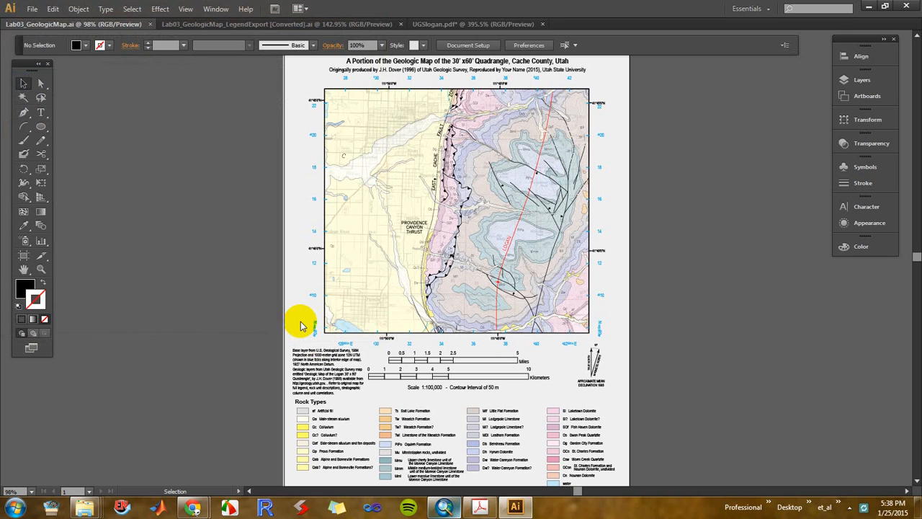
{"action": "left_click", "coordinate": [422, 292]}
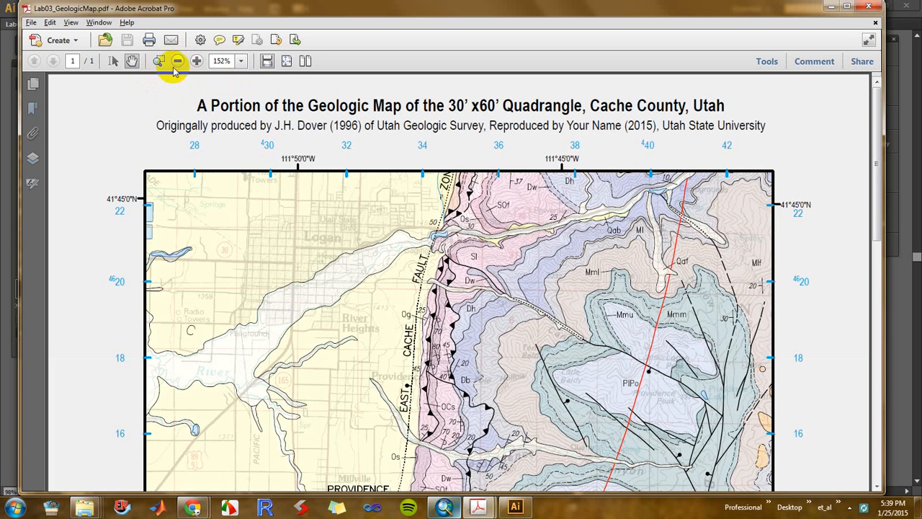
Fit the exported PDF page in Acrobat, print it on the Brother MFC-9340CDW Printer, and close the PDF.
{"action": "left_click", "coordinate": [288, 63]}
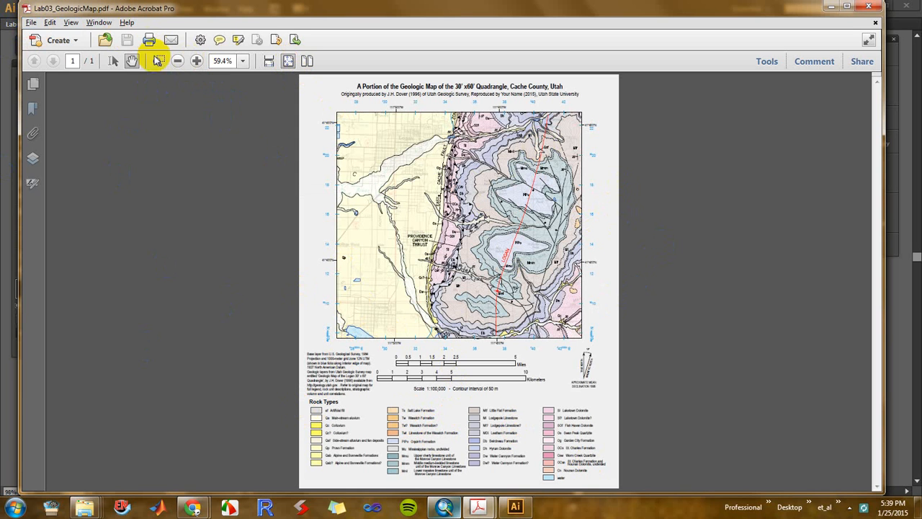
{"action": "left_click", "coordinate": [31, 23]}
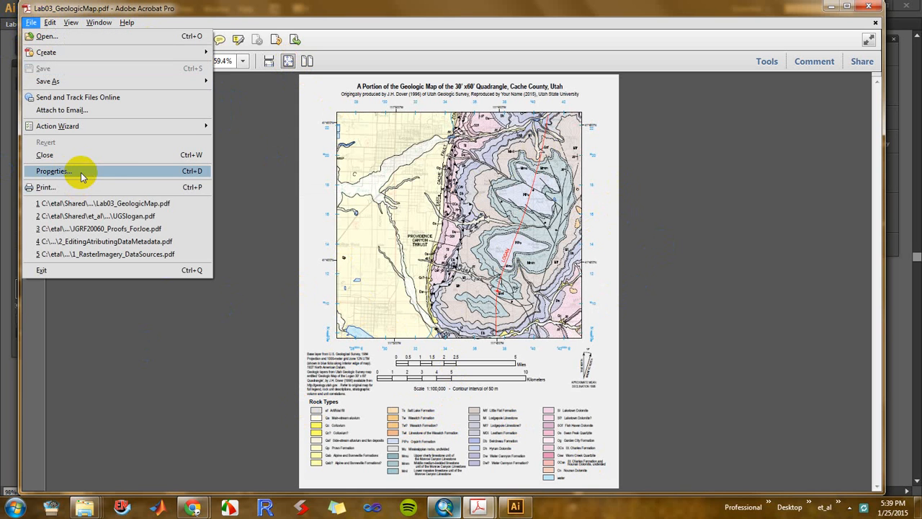
{"action": "left_click", "coordinate": [664, 180]}
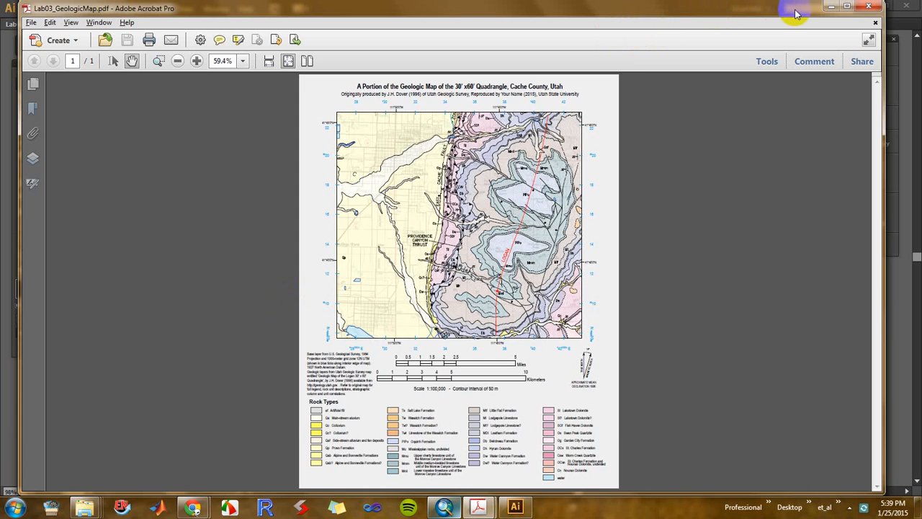
{"action": "key", "text": "ctrl+p"}
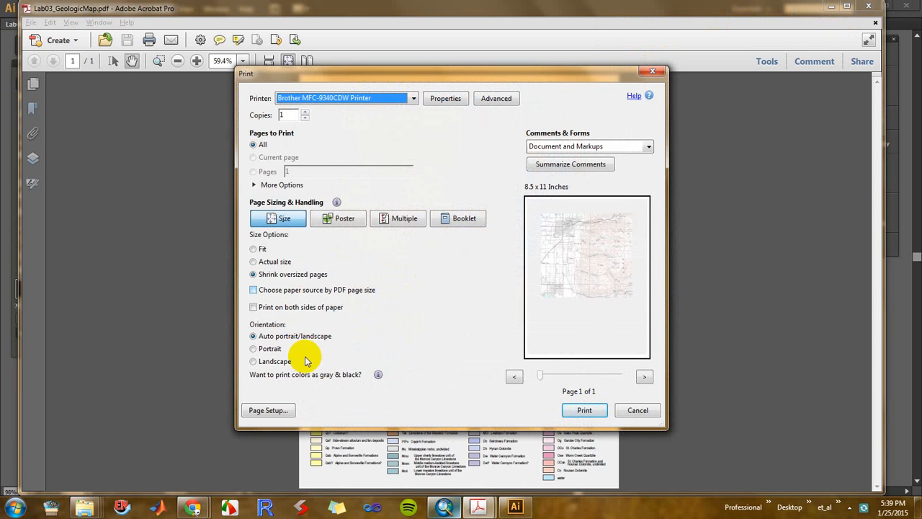
{"action": "left_click", "coordinate": [584, 410]}
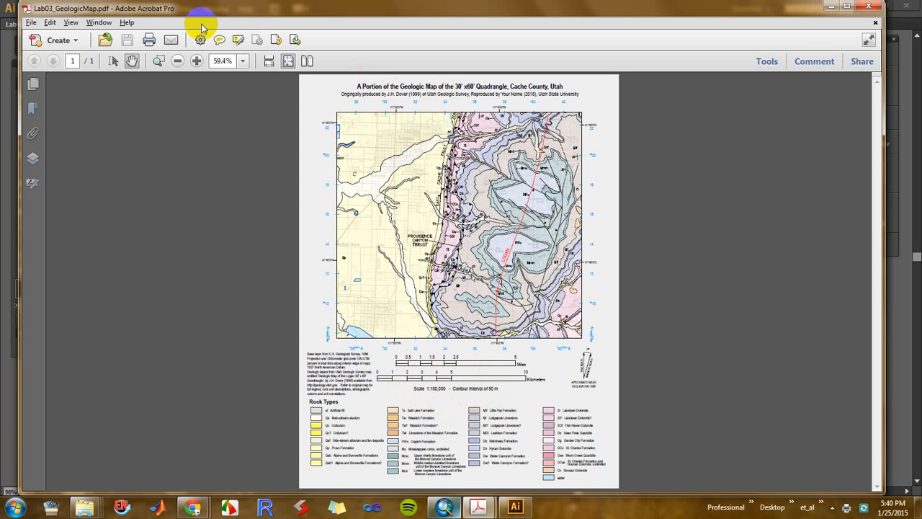
{"action": "left_click", "coordinate": [866, 6]}
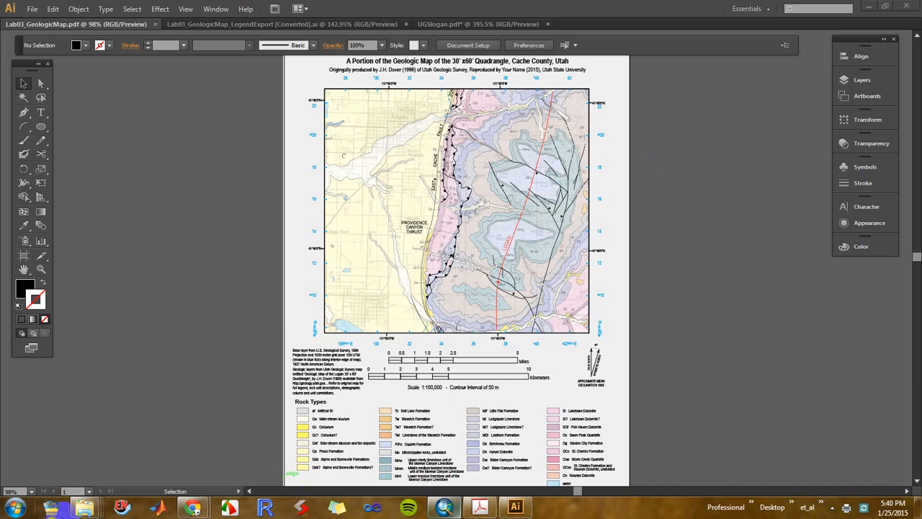
Switch to Windows Explorer, show the wrk_Figs folder in Details view with full file names, and check the size of Lab03_GeologicMap.pdf.
{"action": "mouse_move", "coordinate": [83, 508]}
{"action": "left_click", "coordinate": [319, 446]}
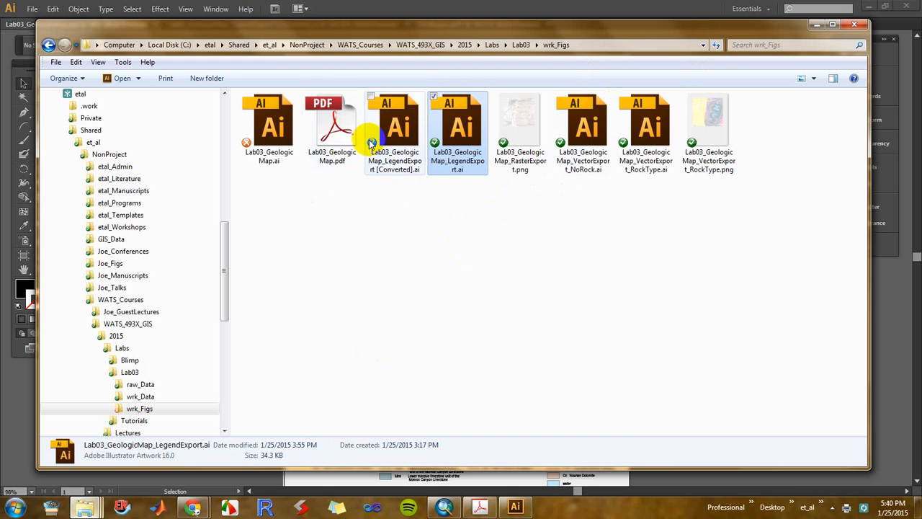
{"action": "left_click", "coordinate": [815, 78]}
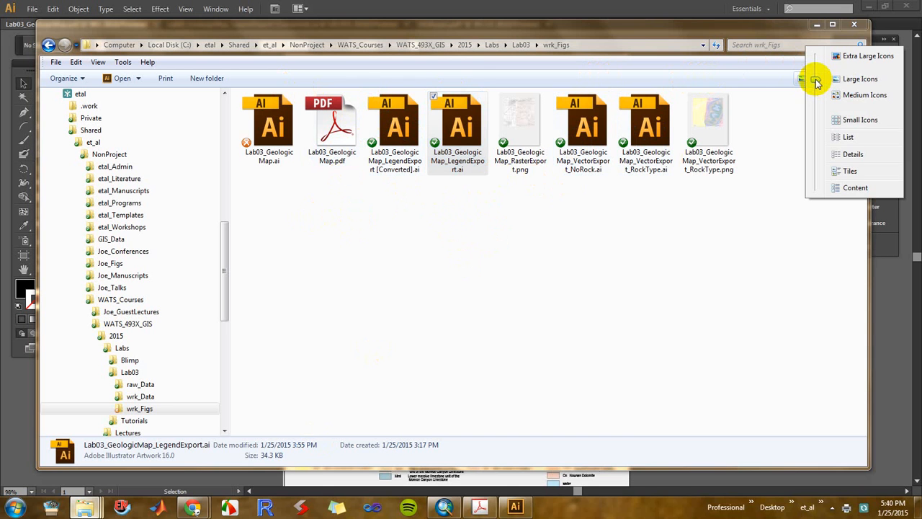
{"action": "left_click", "coordinate": [846, 153]}
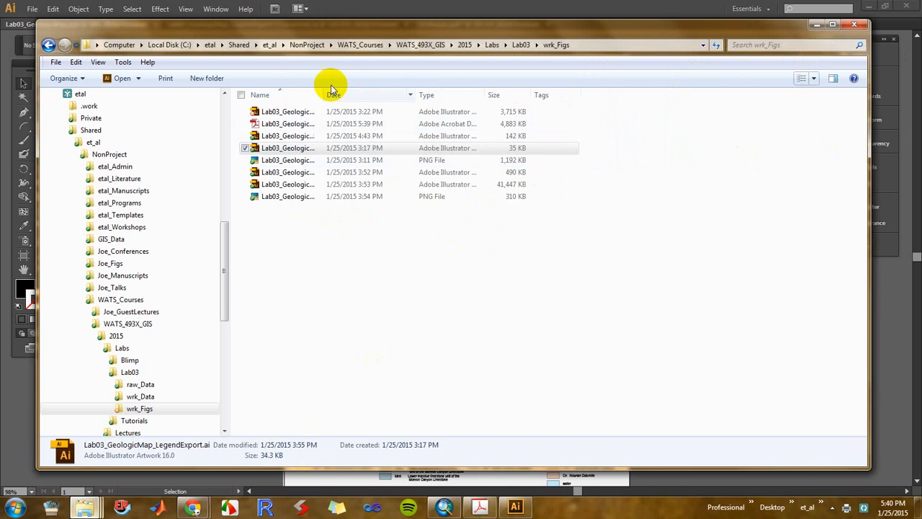
{"action": "left_click_drag", "start_coordinate": [323, 94], "coordinate": [425, 93]}
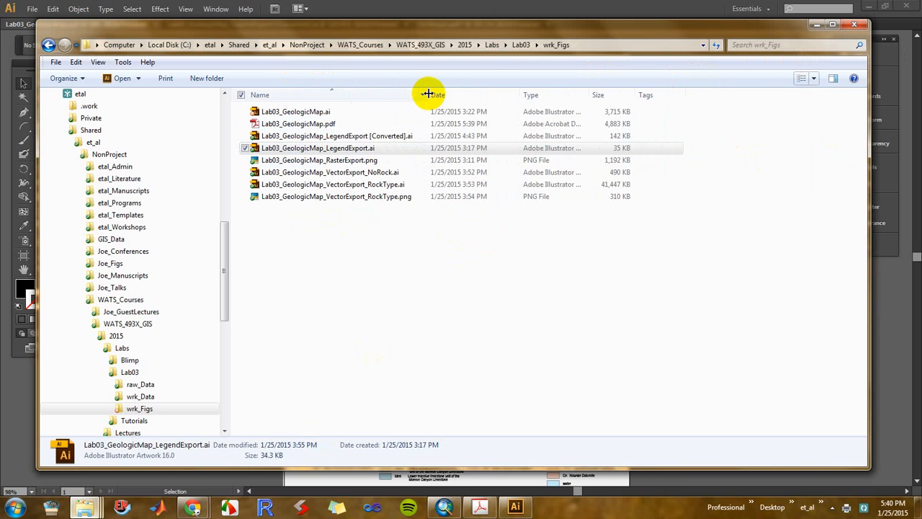
{"action": "left_click", "coordinate": [335, 124]}
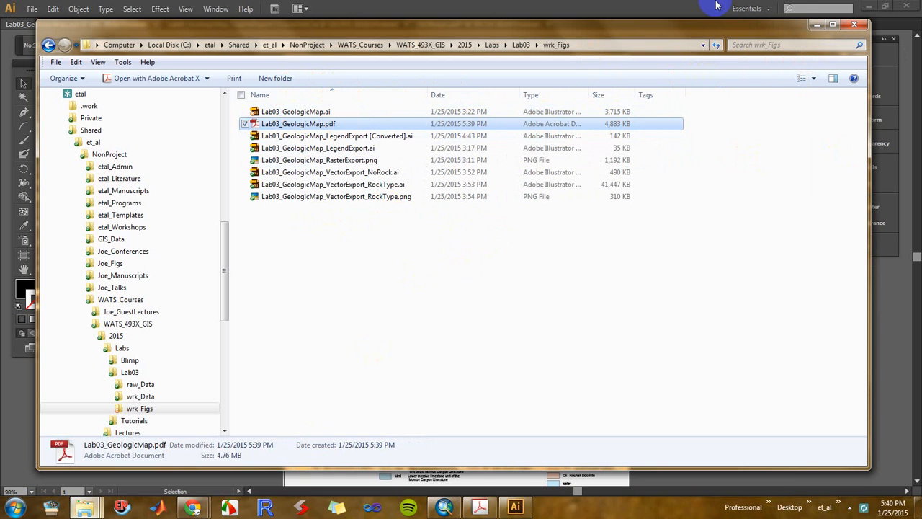
{"action": "left_click", "coordinate": [817, 28]}
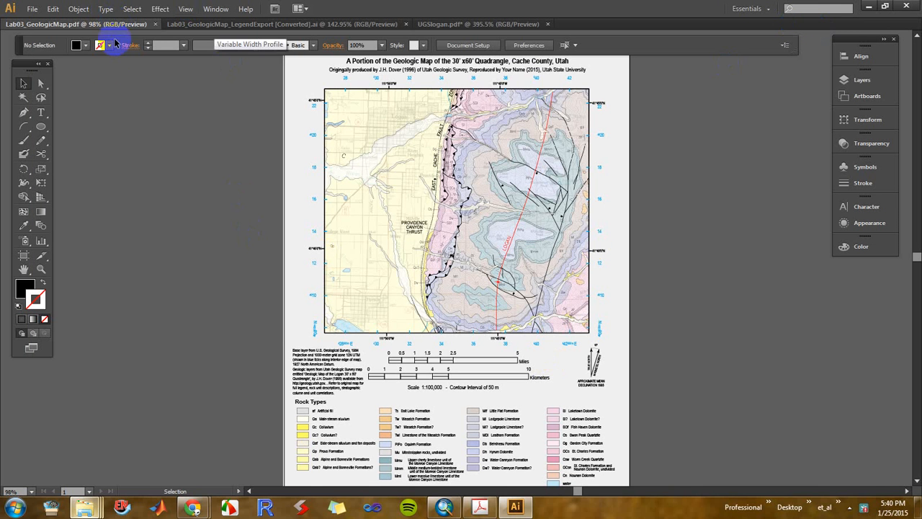
Set up a Save for Web export of the map as PNG-24 with a width of 1200 px.
{"action": "left_click", "coordinate": [32, 9]}
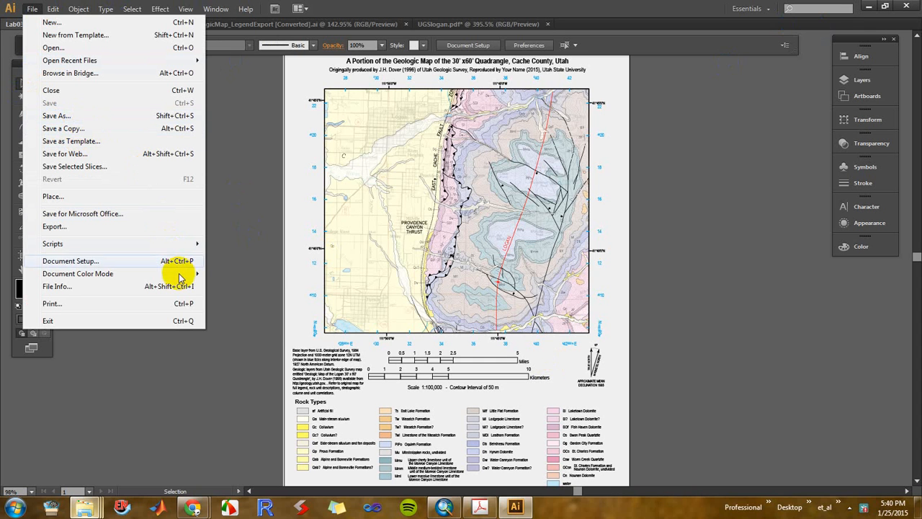
{"action": "mouse_move", "coordinate": [173, 274]}
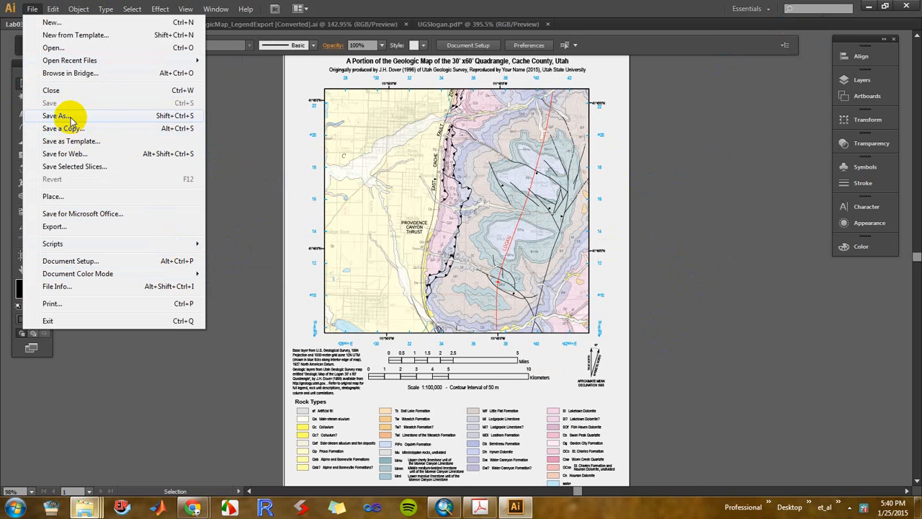
{"action": "left_click", "coordinate": [77, 154]}
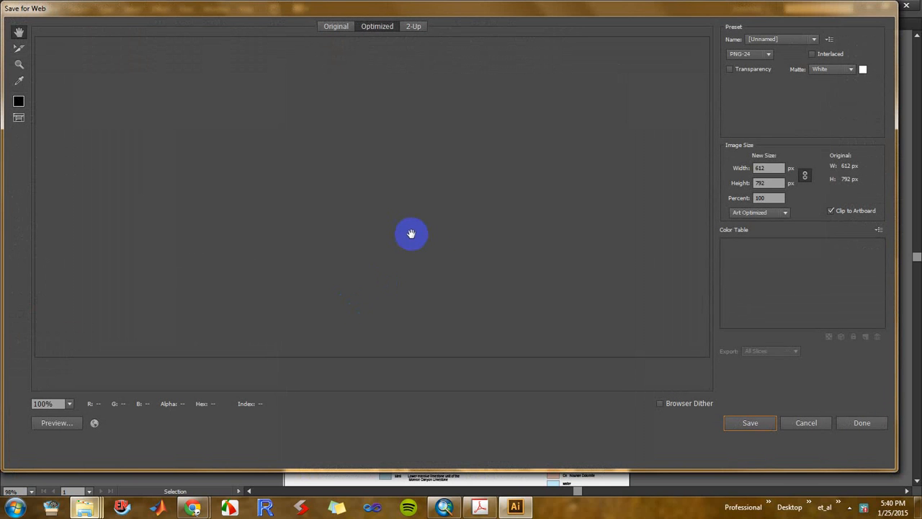
{"action": "left_click", "coordinate": [768, 58]}
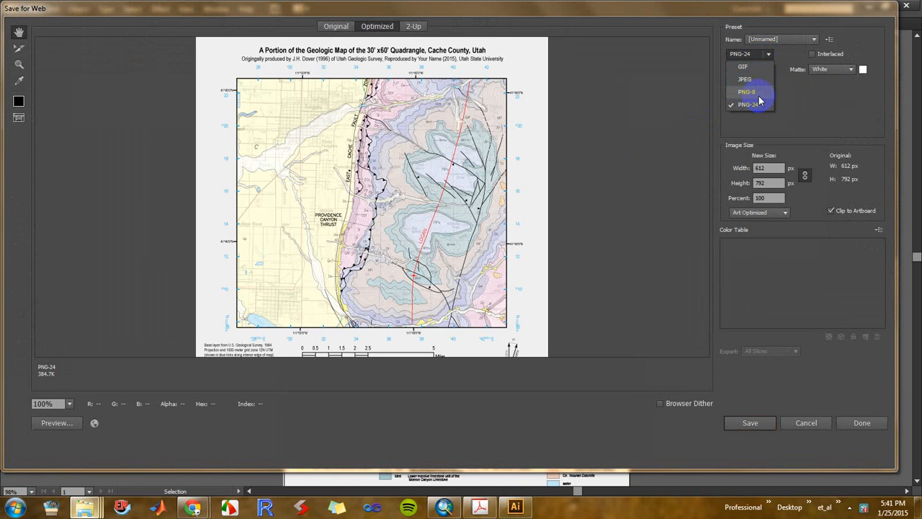
{"action": "left_click", "coordinate": [781, 65]}
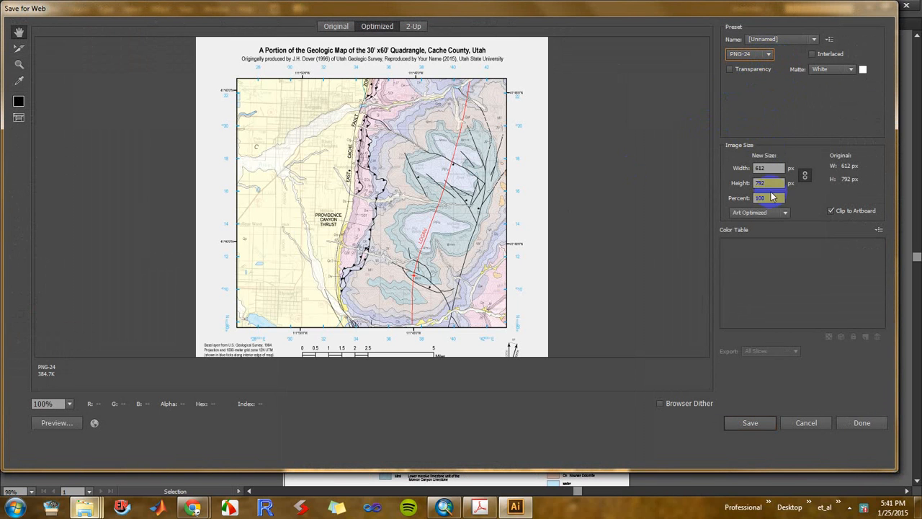
{"action": "left_click", "coordinate": [759, 167]}
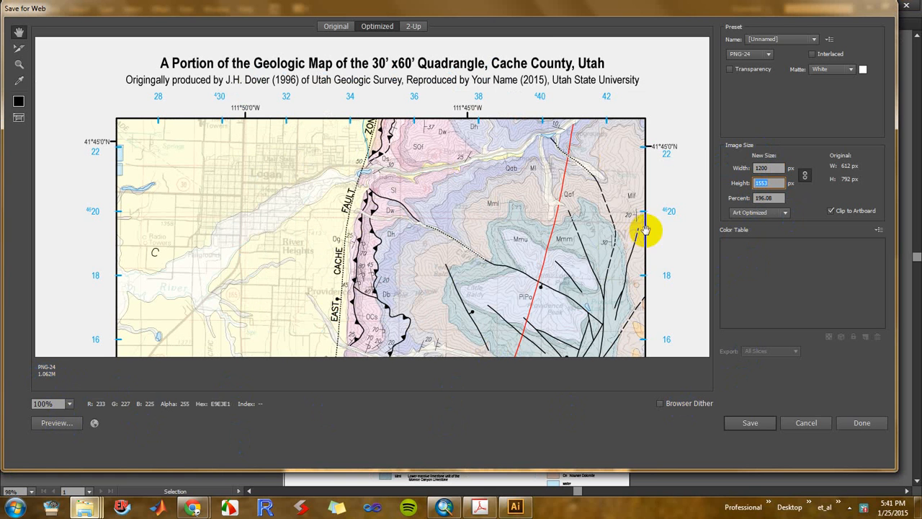
{"action": "left_click", "coordinate": [731, 69]}
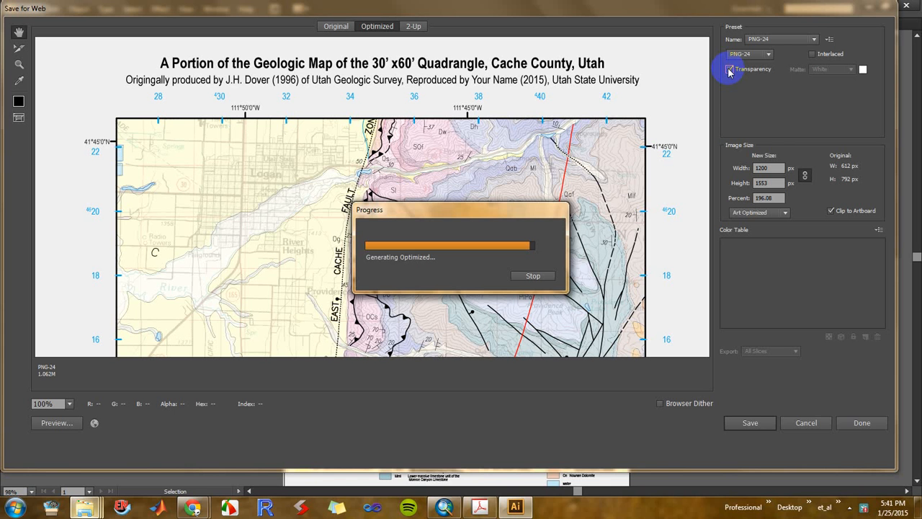
Save the optimized image as Lab03_GeologicMap_1200w.png in the wrk_Figs folder.
{"action": "left_click", "coordinate": [764, 425]}
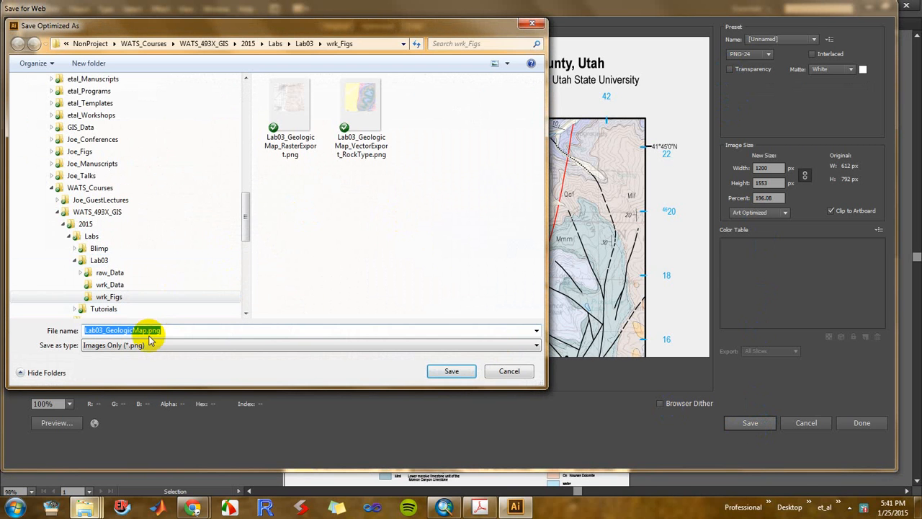
{"action": "left_click", "coordinate": [153, 330]}
{"action": "left_click", "coordinate": [143, 329]}
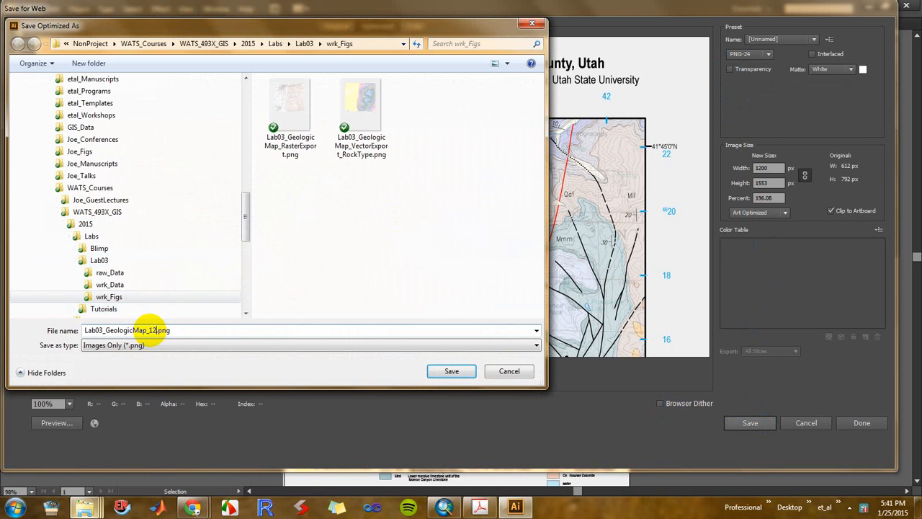
{"action": "key", "text": "Return"}
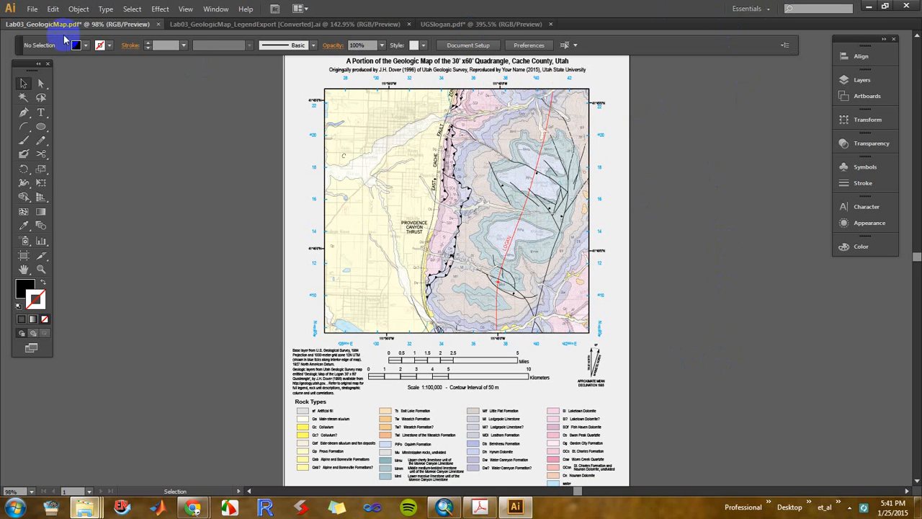
Set up another Save for Web export of the map as PNG-24 with a width of 250 px.
{"action": "left_click", "coordinate": [32, 9]}
{"action": "left_click", "coordinate": [65, 153]}
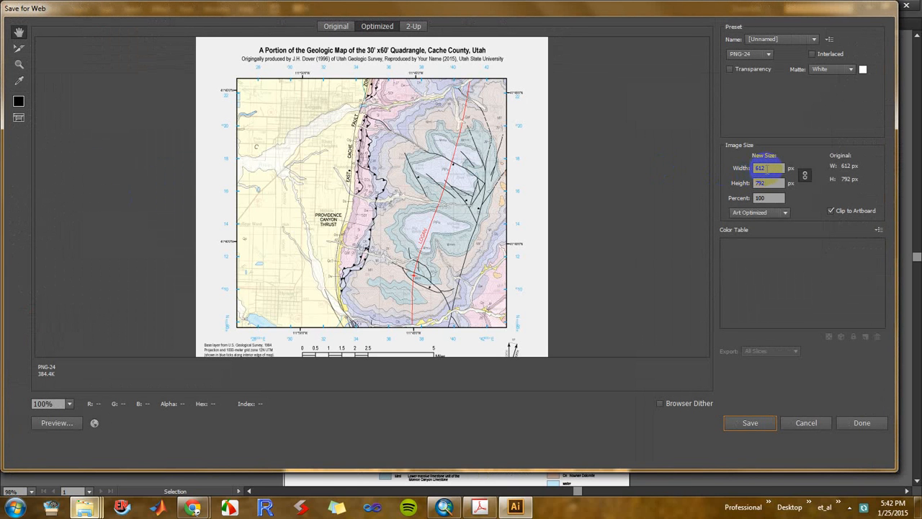
{"action": "left_click", "coordinate": [744, 170]}
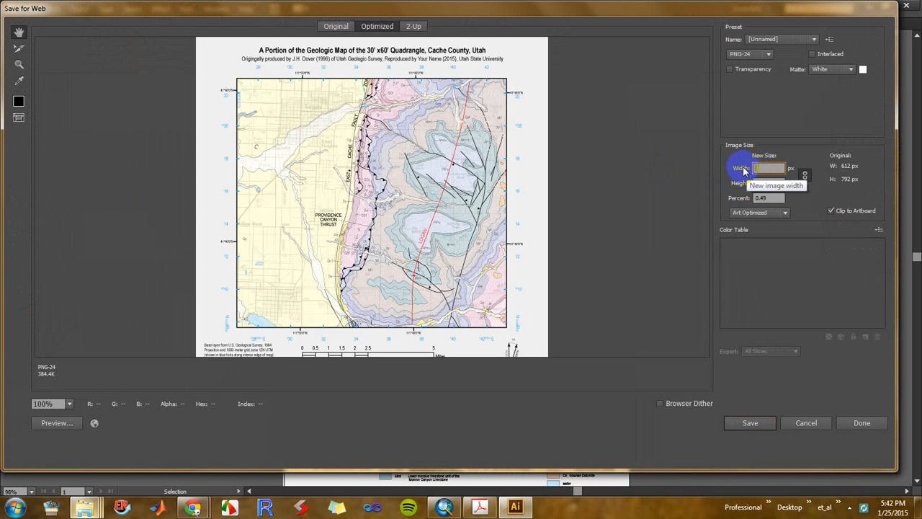
{"action": "key", "text": "Tab"}
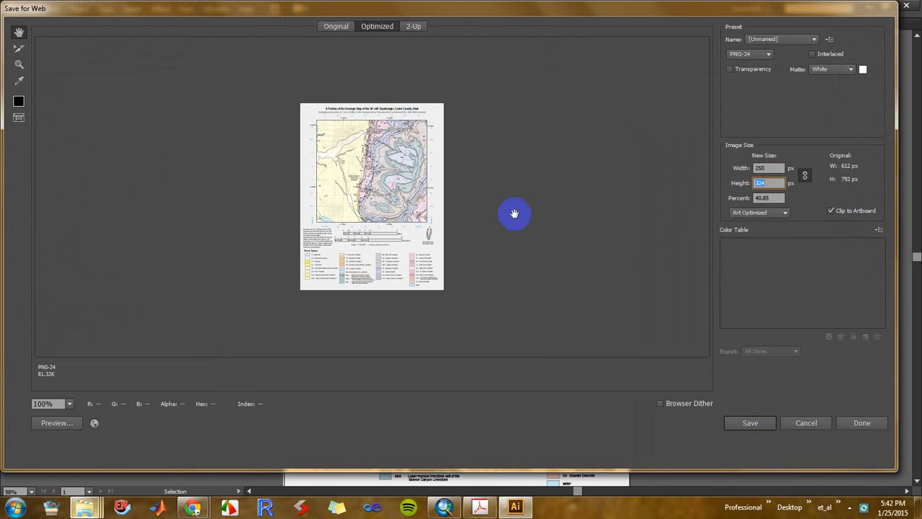
Save the small image as Lab03_GeologicMap_250w.png in the wrk_Figs folder, basing its name on the 1200w file.
{"action": "left_click", "coordinate": [751, 424]}
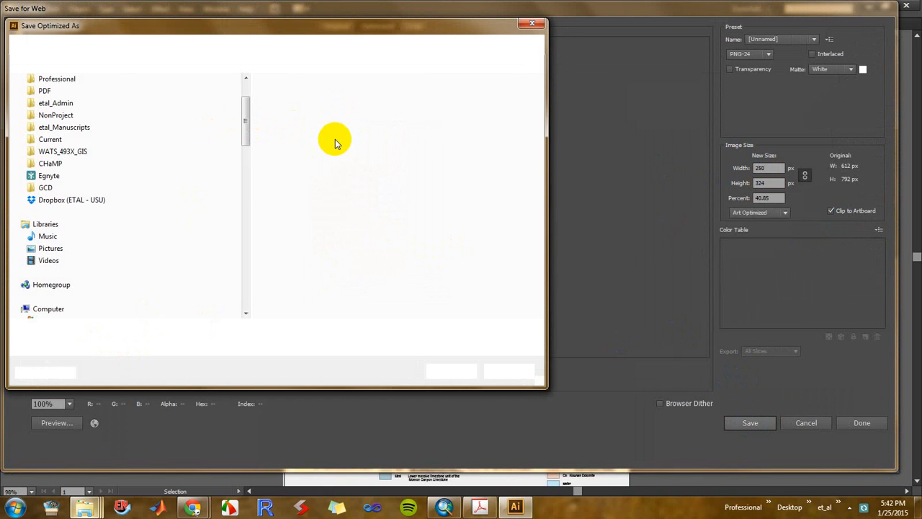
{"action": "left_click", "coordinate": [297, 106]}
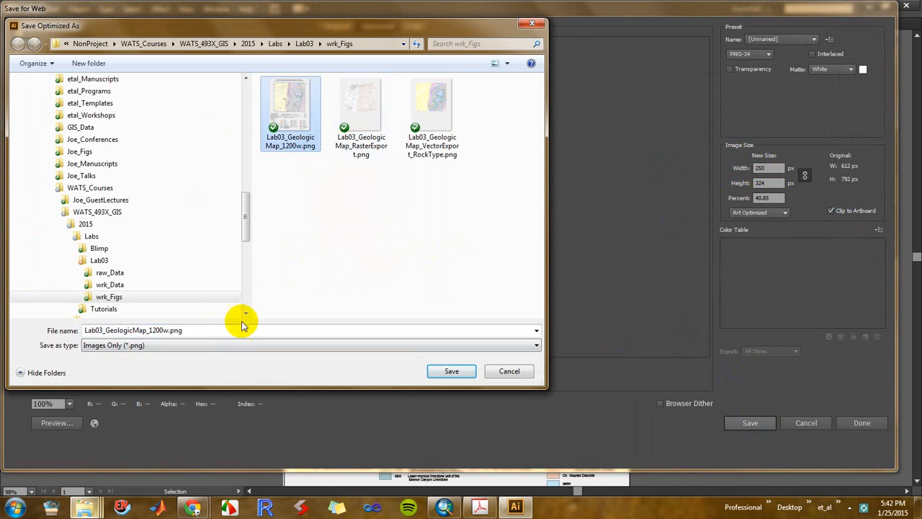
{"action": "left_click", "coordinate": [163, 328]}
{"action": "left_click", "coordinate": [161, 330]}
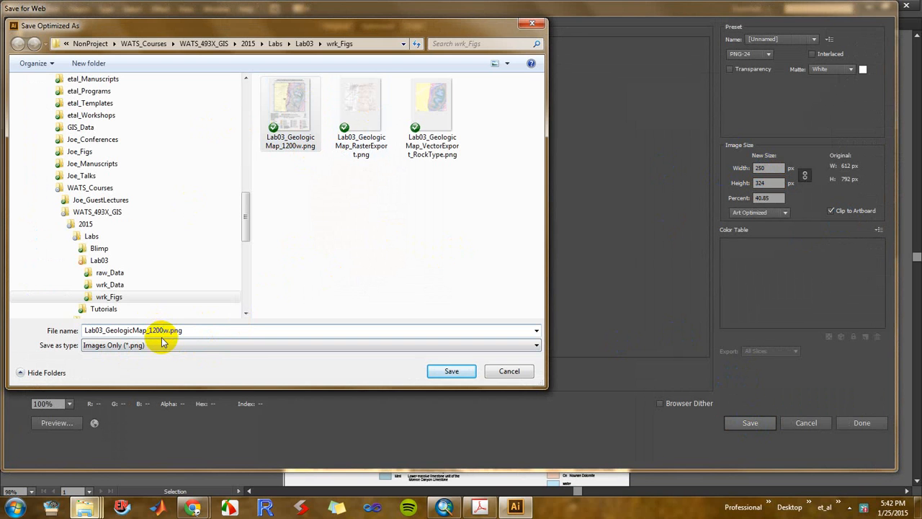
{"action": "type", "text": "250"}
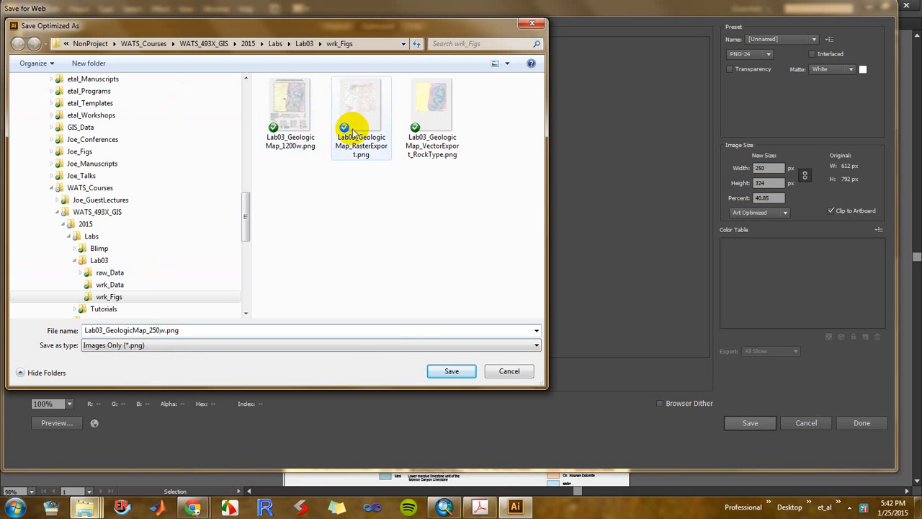
{"action": "left_click", "coordinate": [450, 371]}
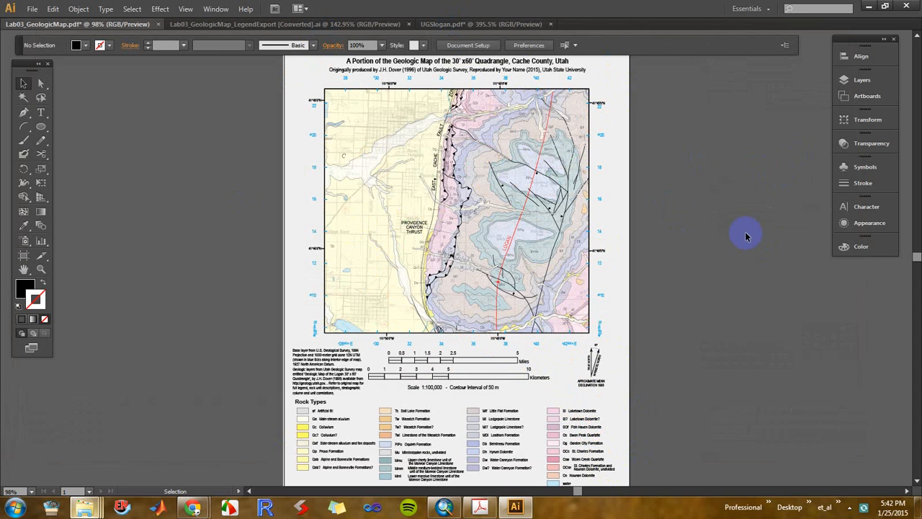
Toggle the visibility of the USGS Quad and Geology layers to examine how each one affects the page background.
{"action": "left_click", "coordinate": [861, 79]}
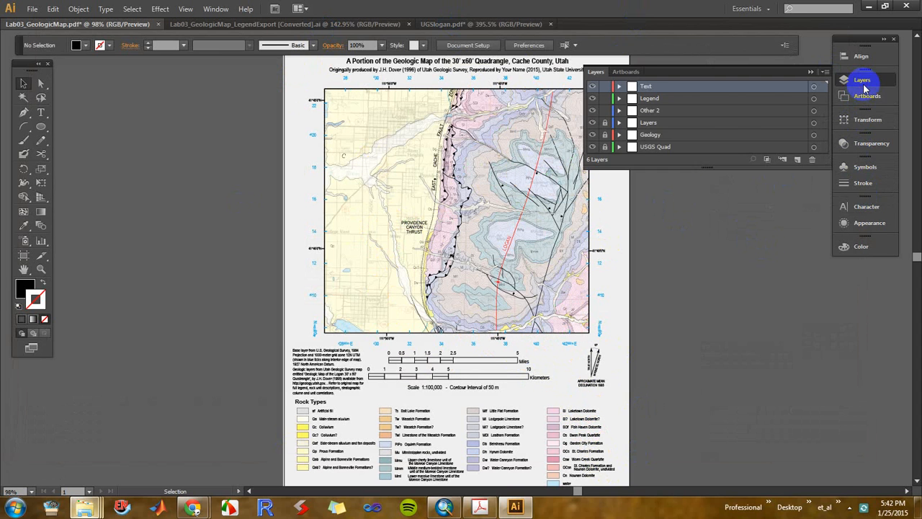
{"action": "left_click", "coordinate": [593, 147]}
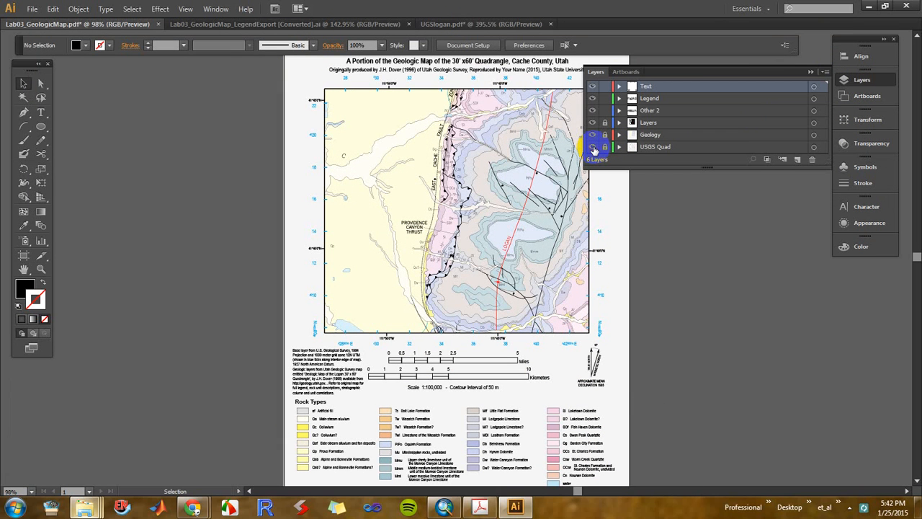
{"action": "left_click", "coordinate": [592, 146]}
{"action": "left_click", "coordinate": [593, 147]}
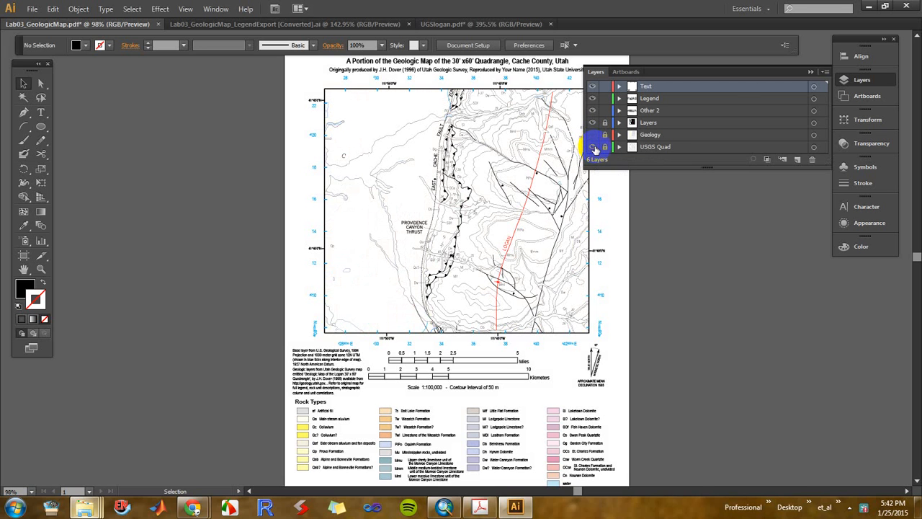
{"action": "left_click", "coordinate": [593, 147]}
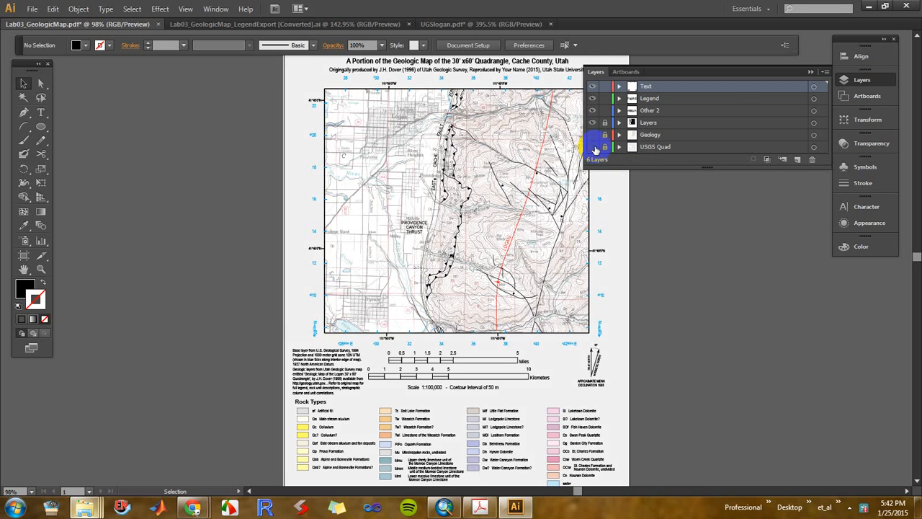
{"action": "left_click", "coordinate": [593, 147]}
{"action": "left_click", "coordinate": [593, 135]}
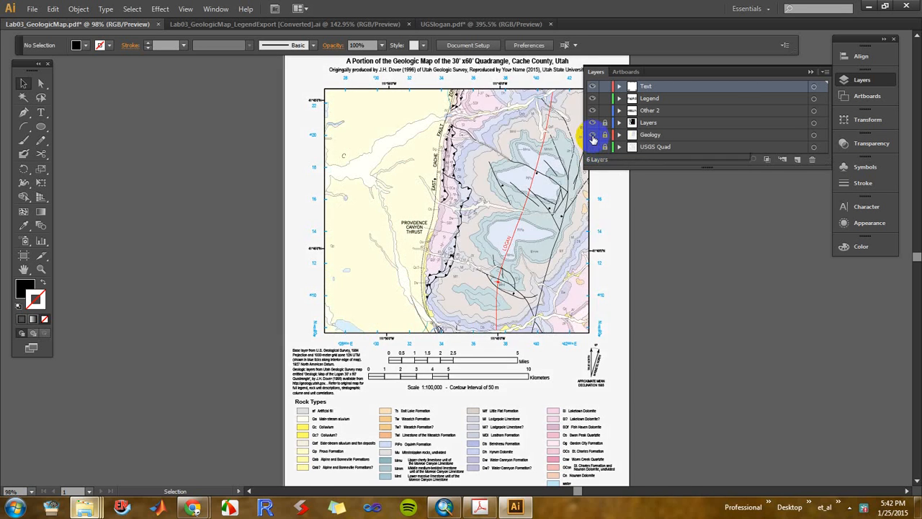
{"action": "left_click", "coordinate": [593, 136]}
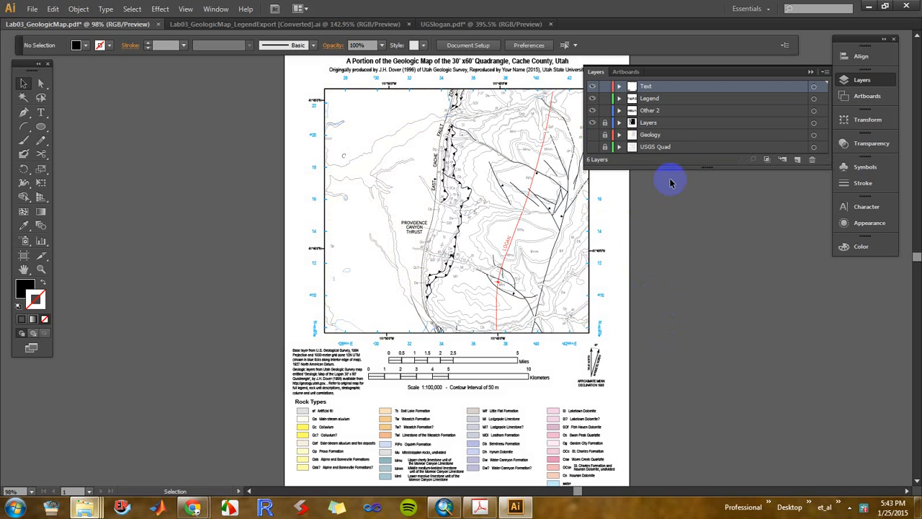
Unlock the Geology layer and draw an unfilled rectangle about 6.5 by 6.0 in on it, matching the map frame.
{"action": "left_click", "coordinate": [604, 136]}
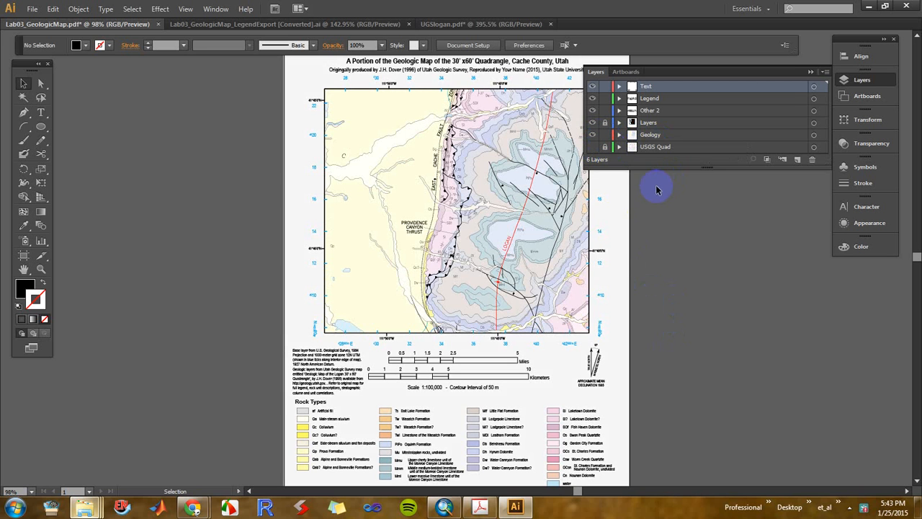
{"action": "left_click", "coordinate": [617, 137]}
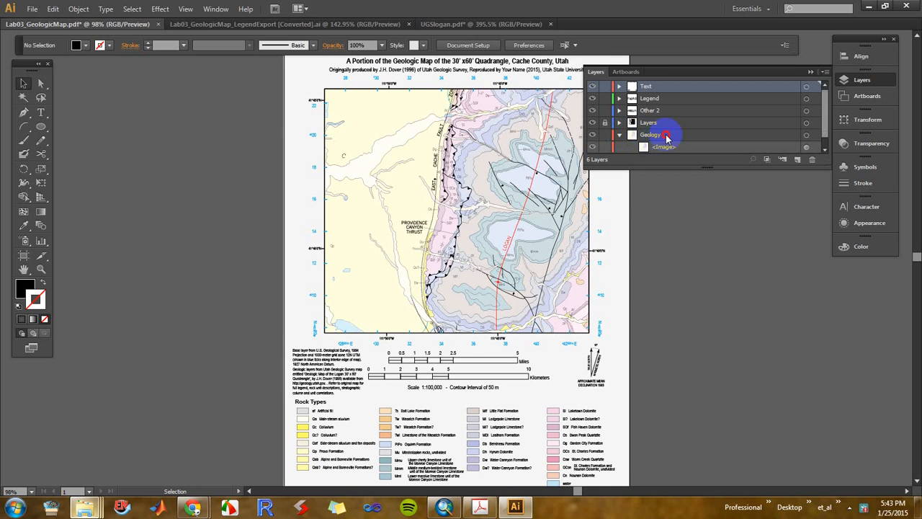
{"action": "left_click", "coordinate": [666, 134]}
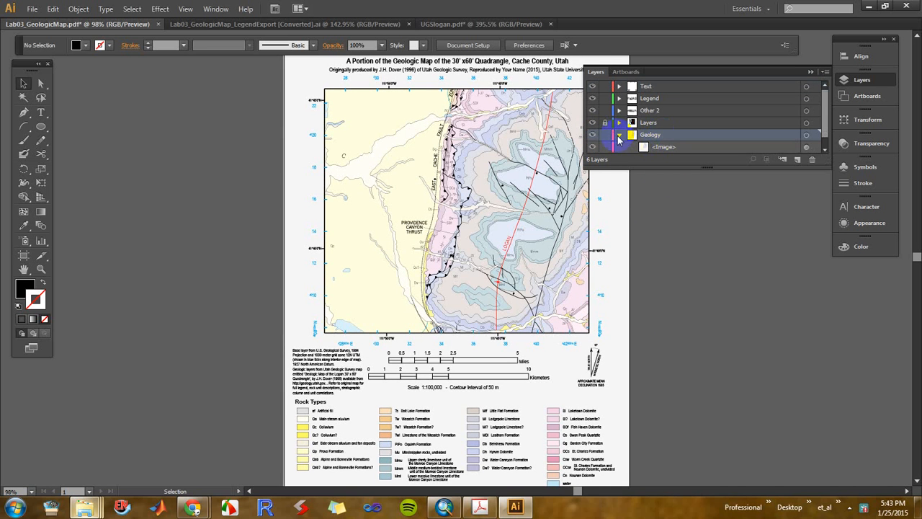
{"action": "left_click", "coordinate": [45, 283]}
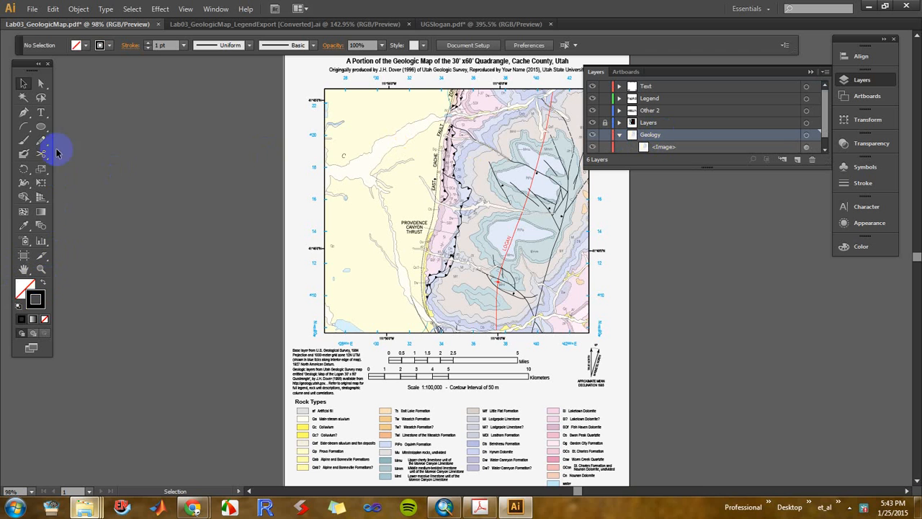
{"action": "left_click_drag", "start_coordinate": [44, 128], "coordinate": [81, 127]}
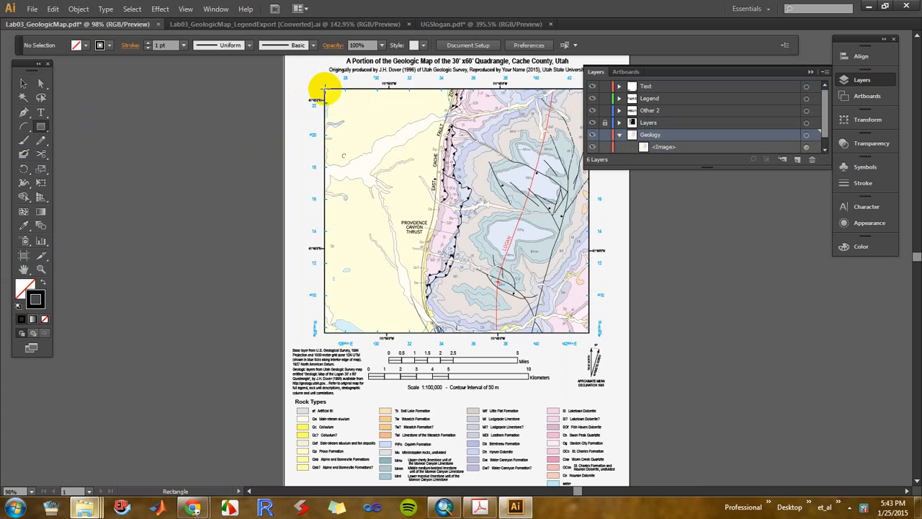
{"action": "left_click_drag", "start_coordinate": [324, 88], "coordinate": [589, 331]}
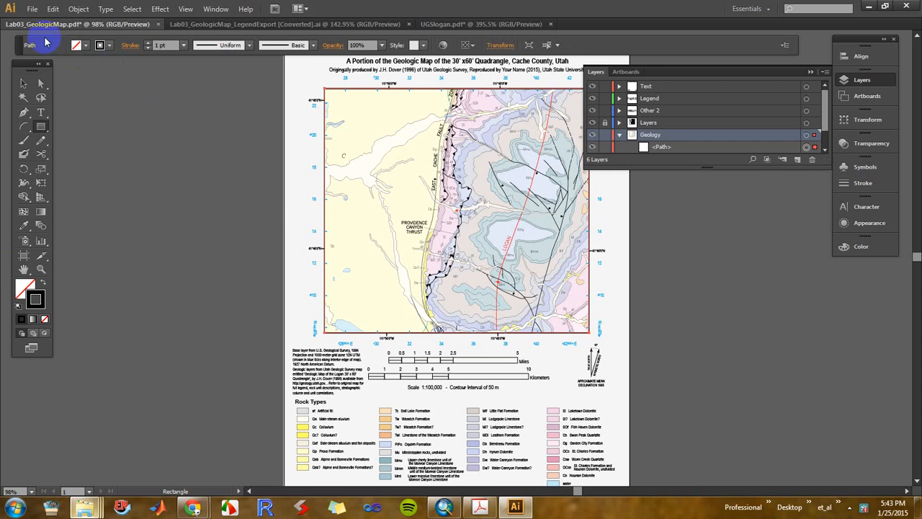
{"action": "left_click", "coordinate": [24, 83]}
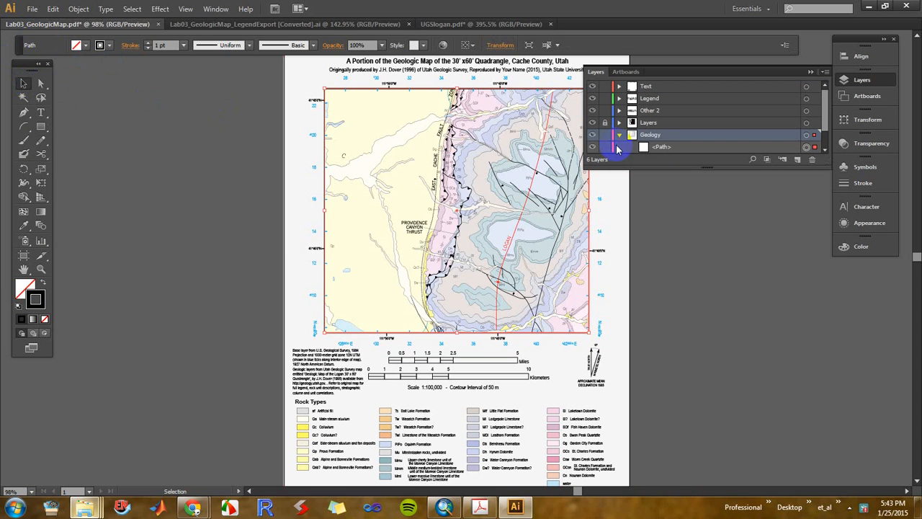
Try to make a clipping mask from the new rectangle and the image in the Geology layer.
{"action": "left_click_drag", "start_coordinate": [826, 125], "coordinate": [828, 141]}
{"action": "left_click", "coordinate": [700, 137], "text": "shift"}
{"action": "right_click", "coordinate": [478, 214]}
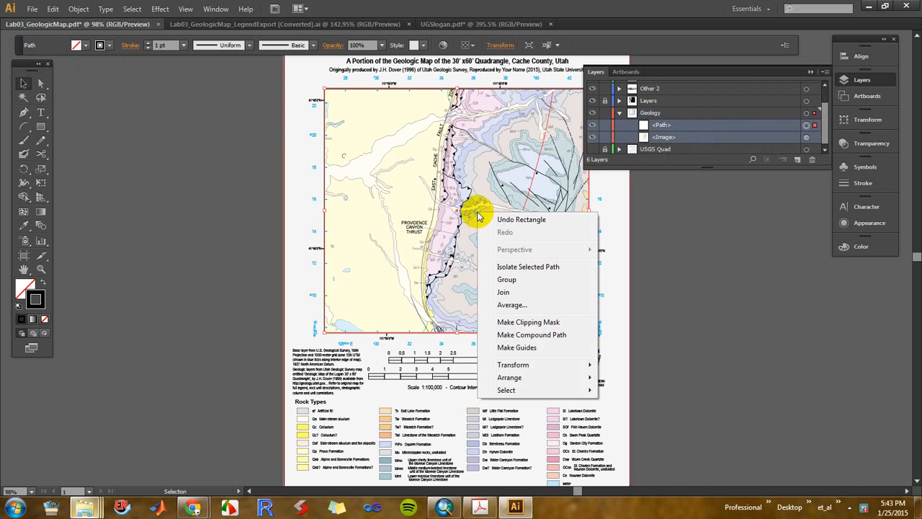
{"action": "left_click", "coordinate": [534, 323]}
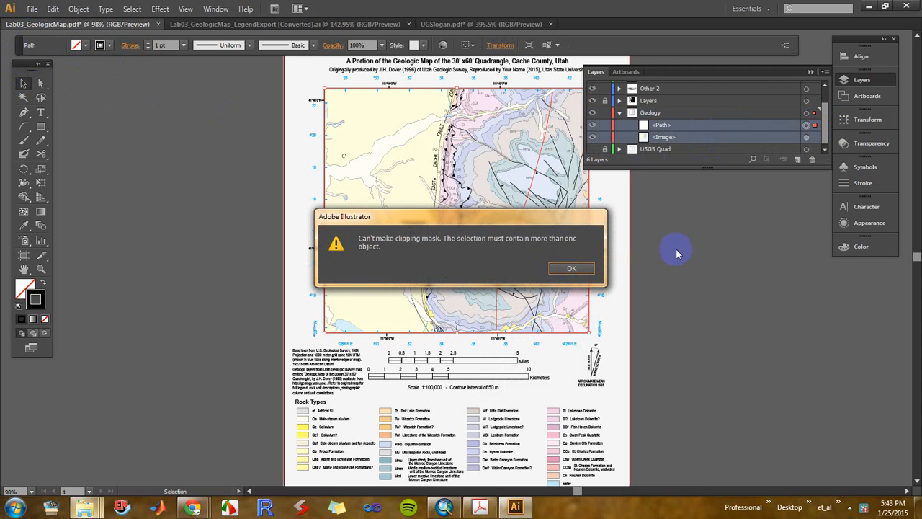
{"action": "left_click", "coordinate": [576, 268]}
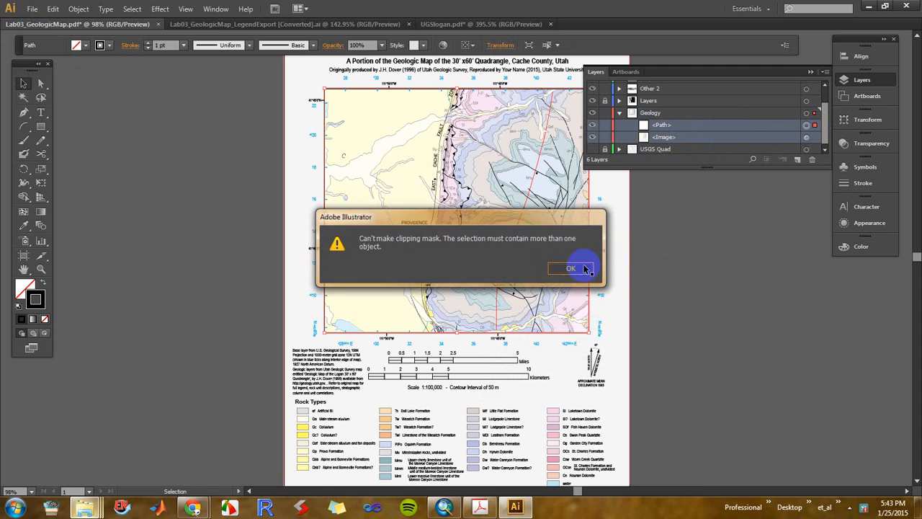
{"action": "left_click", "coordinate": [650, 251]}
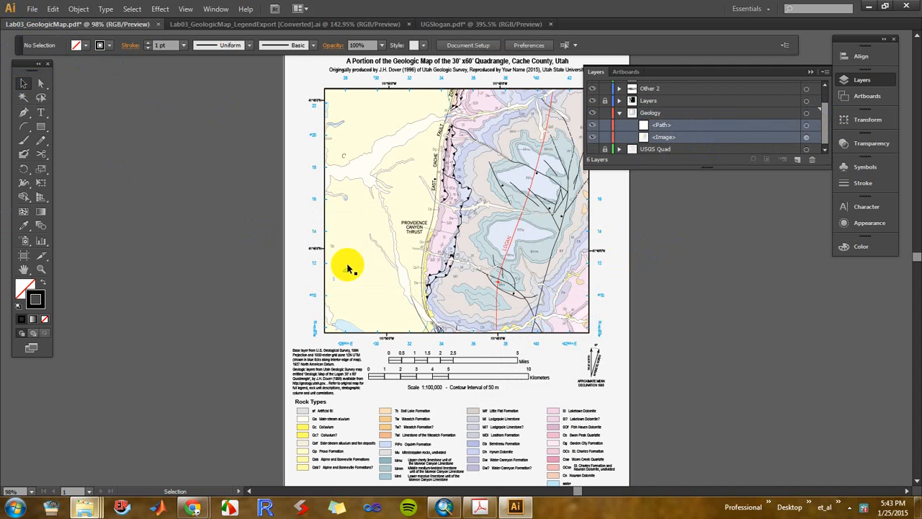
Select both the rectangle and the image in the Geology layer, make a clipping mask from them, and lock the layer.
{"action": "left_click", "coordinate": [805, 129]}
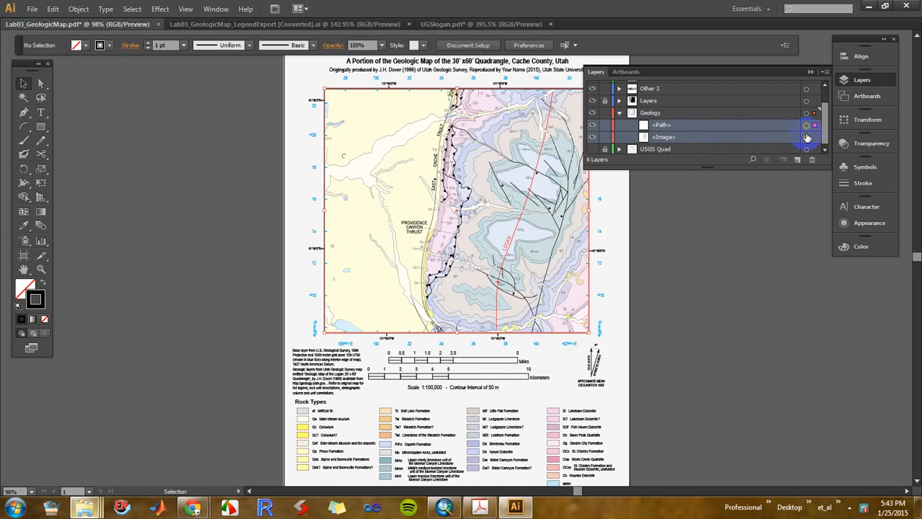
{"action": "left_click", "coordinate": [806, 137], "text": "shift"}
{"action": "right_click", "coordinate": [527, 205]}
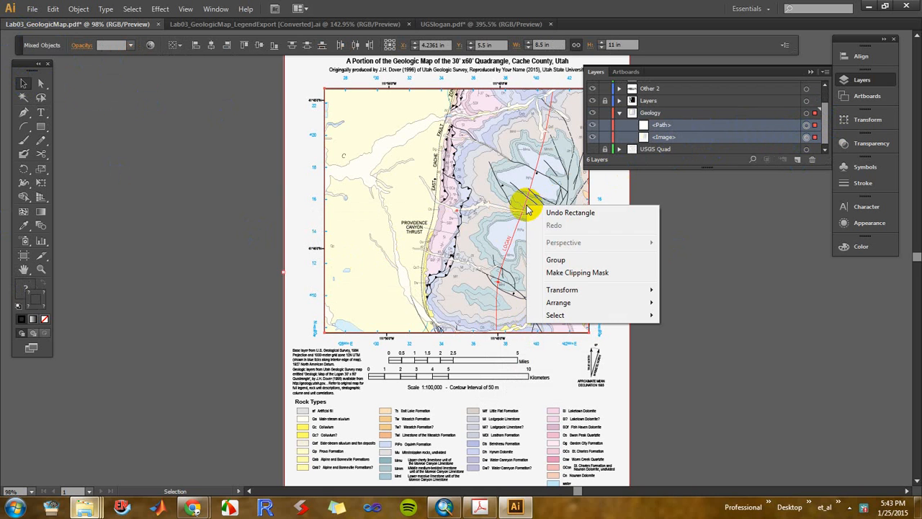
{"action": "left_click", "coordinate": [576, 269]}
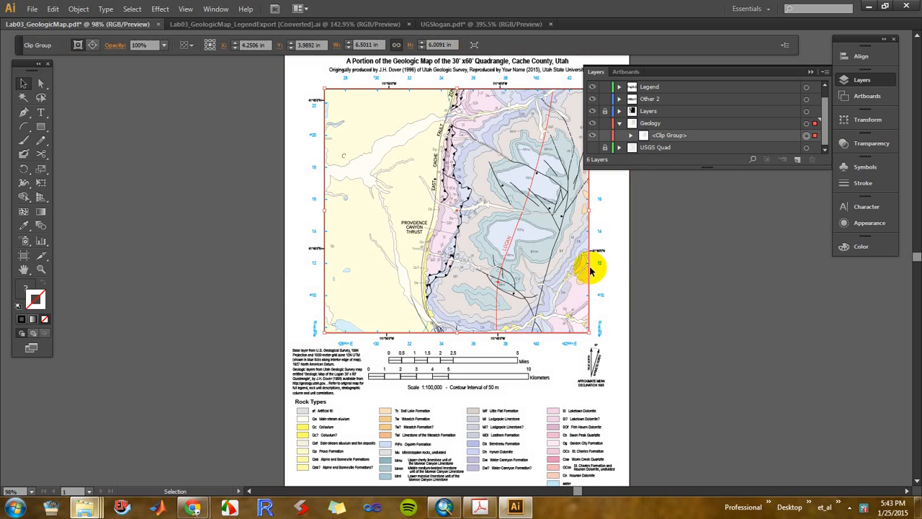
{"action": "left_click", "coordinate": [668, 218]}
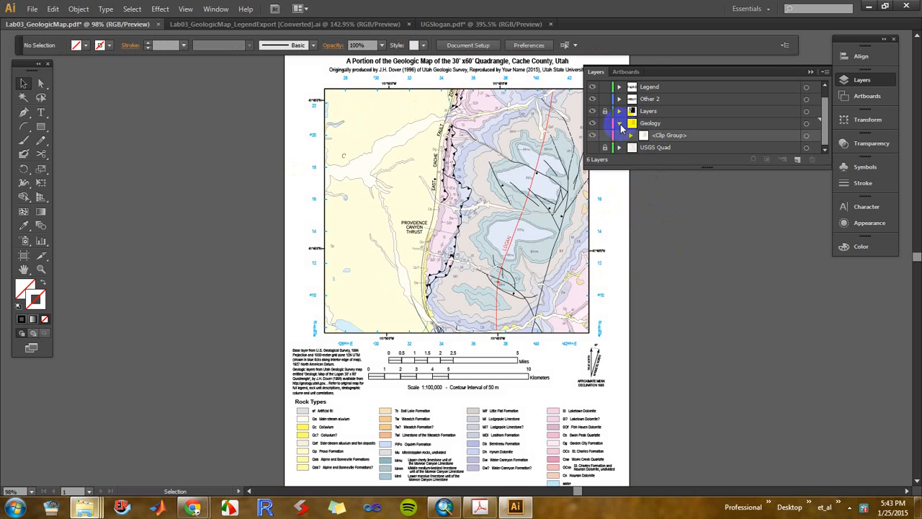
{"action": "left_click", "coordinate": [619, 124]}
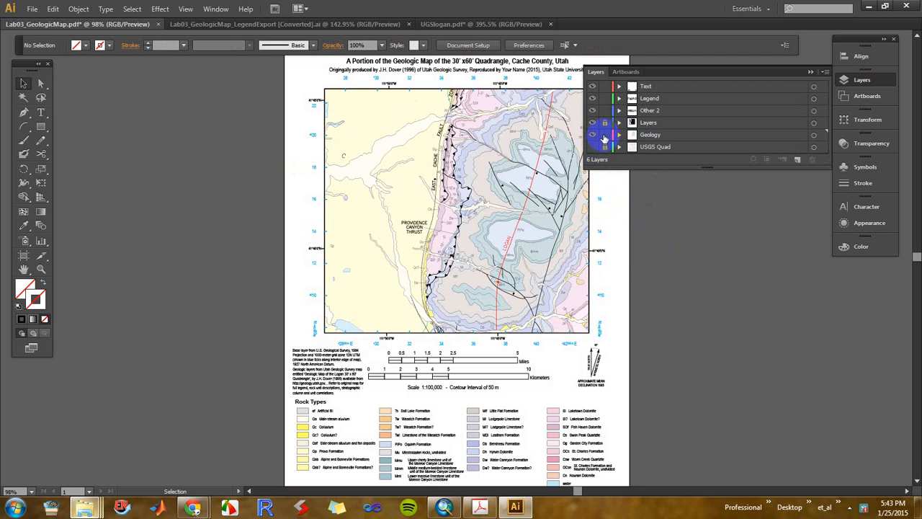
Show and unlock the USGS Quad layer and draw a rectangle without fill or stroke on it around the map frame.
{"action": "left_click", "coordinate": [592, 147]}
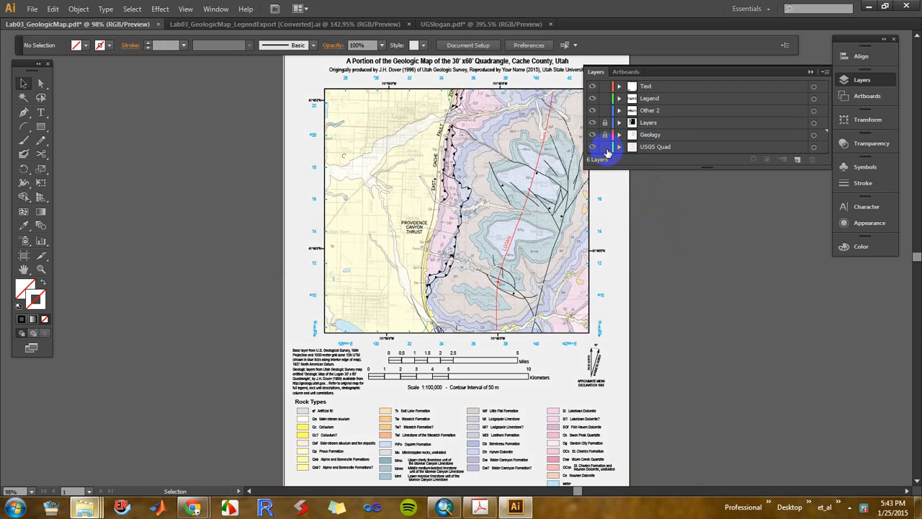
{"action": "left_click", "coordinate": [618, 147]}
{"action": "left_click", "coordinate": [657, 148]}
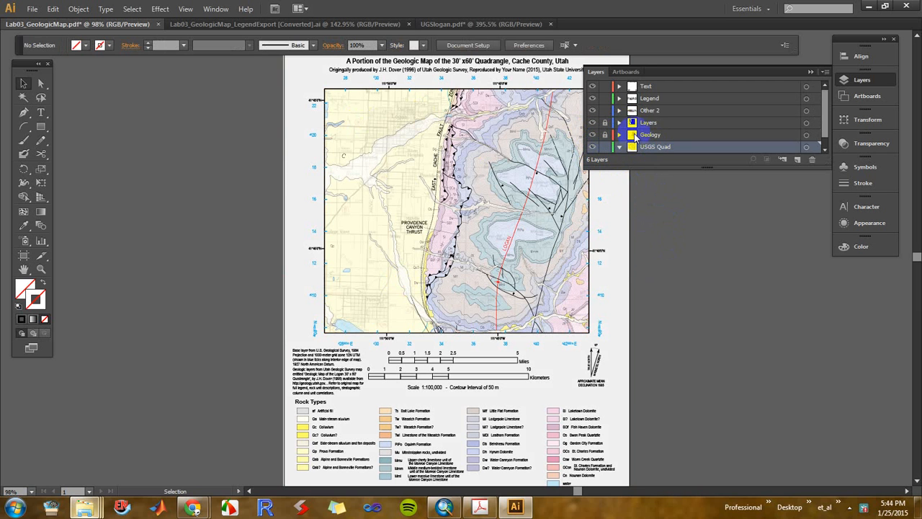
{"action": "left_click", "coordinate": [42, 126]}
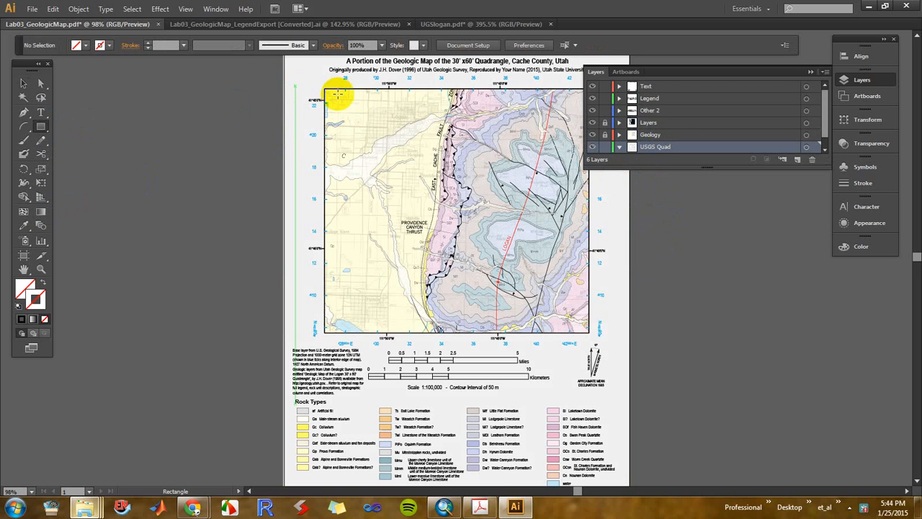
{"action": "left_click_drag", "start_coordinate": [324, 87], "coordinate": [590, 333]}
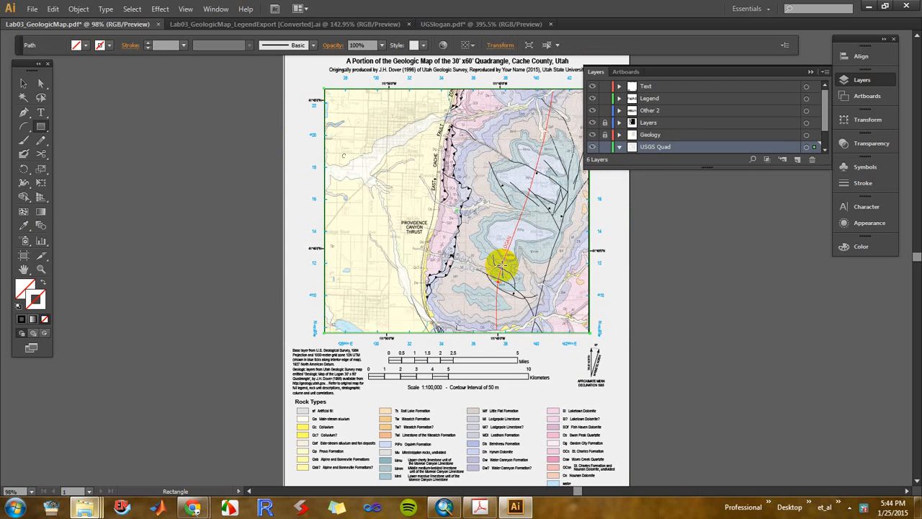
{"action": "left_click", "coordinate": [23, 83]}
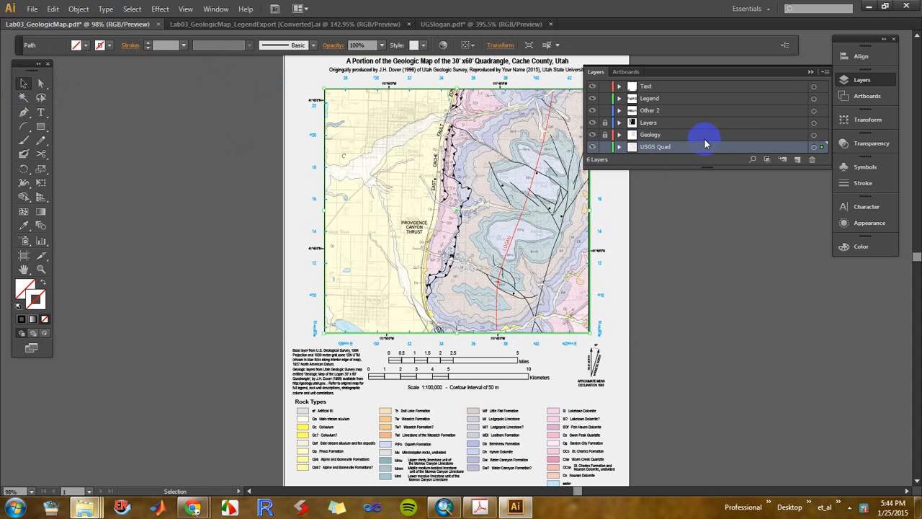
Make a clipping mask from the rectangle and image in the USGS Quad layer, and lock the layer.
{"action": "left_click", "coordinate": [619, 147]}
{"action": "left_click", "coordinate": [618, 147]}
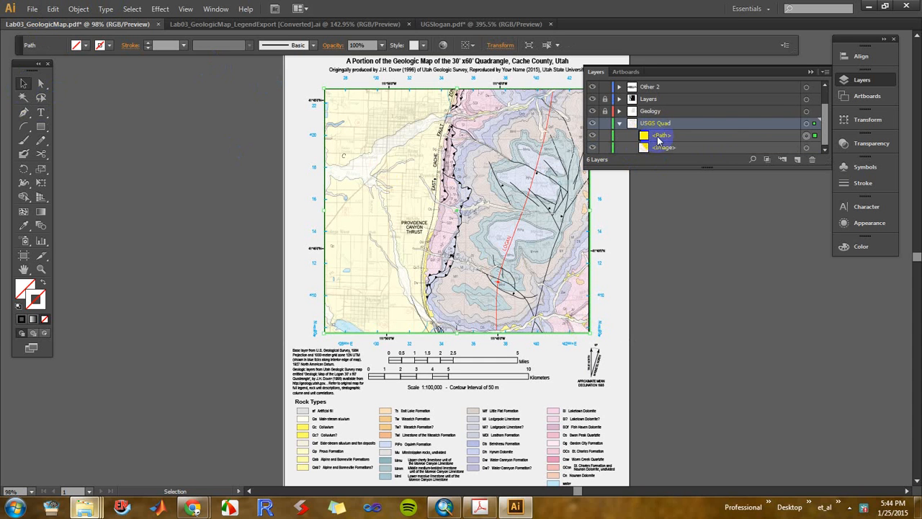
{"action": "left_click", "coordinate": [806, 147], "text": "shift"}
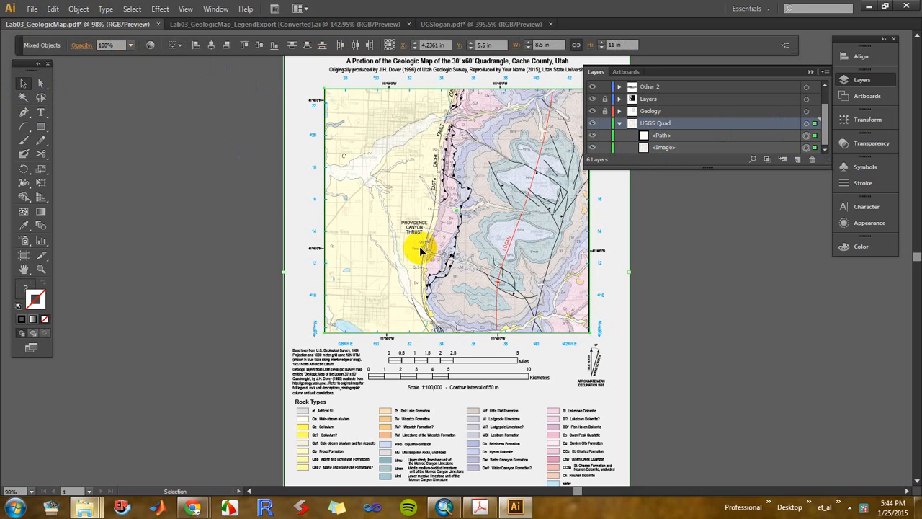
{"action": "right_click", "coordinate": [456, 247]}
{"action": "left_click", "coordinate": [513, 315]}
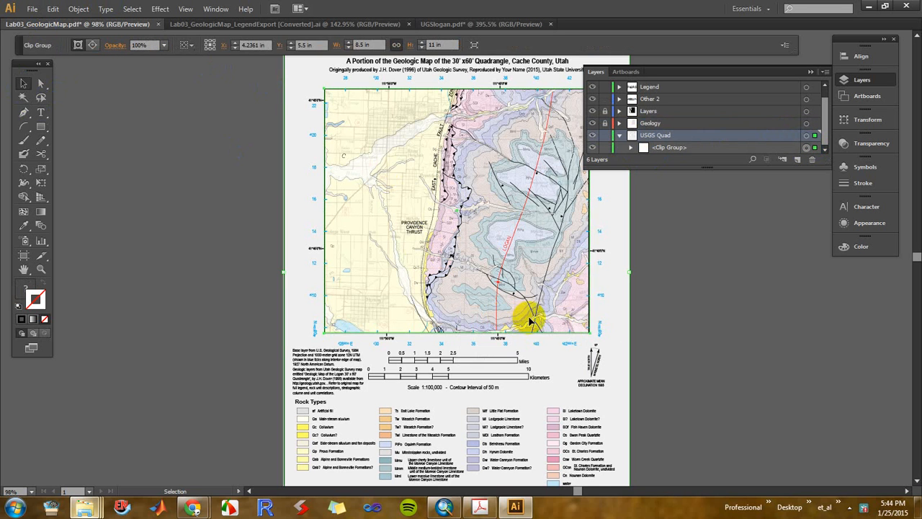
{"action": "left_click", "coordinate": [677, 281]}
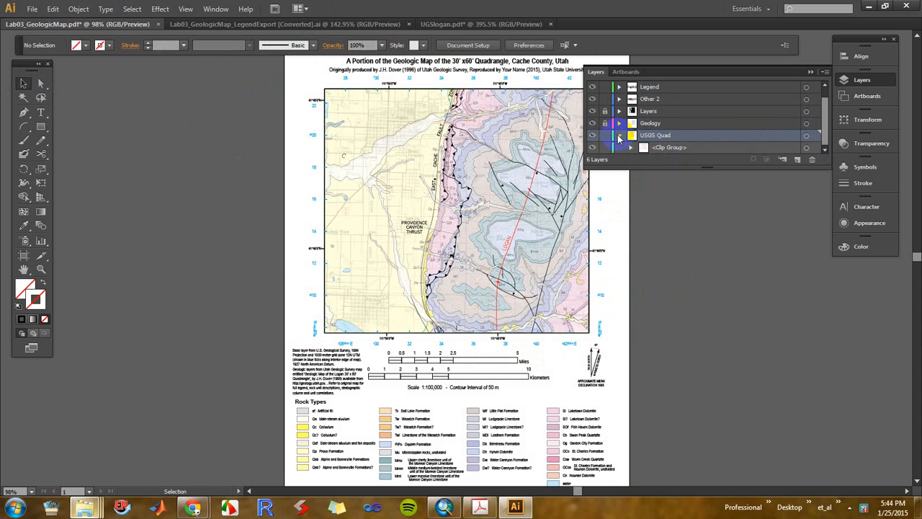
{"action": "left_click", "coordinate": [618, 136]}
{"action": "left_click", "coordinate": [605, 147]}
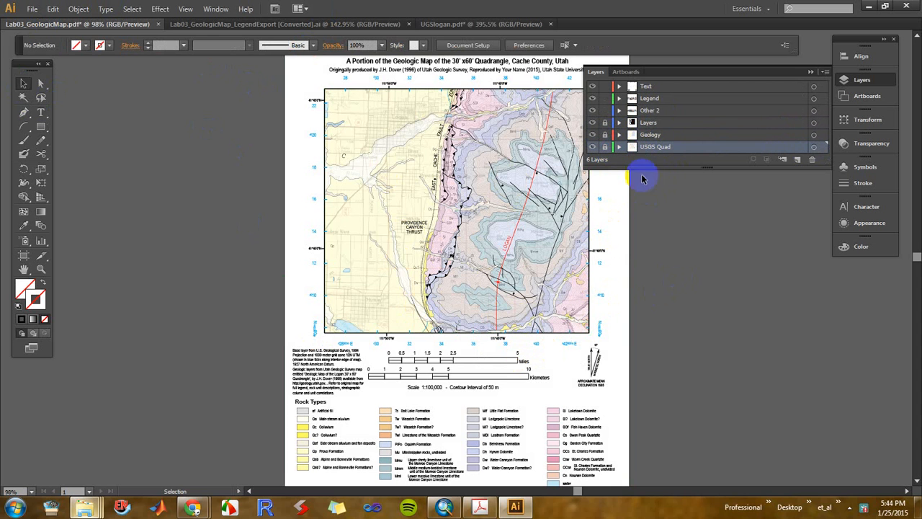
Start a Save for Web export of the masked map and set the image width to 250 px.
{"action": "left_click", "coordinate": [31, 8]}
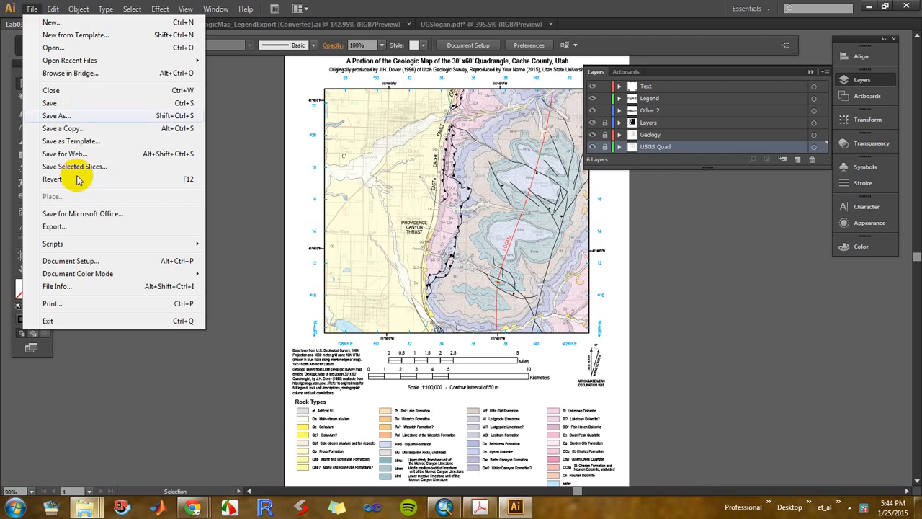
{"action": "left_click", "coordinate": [72, 154]}
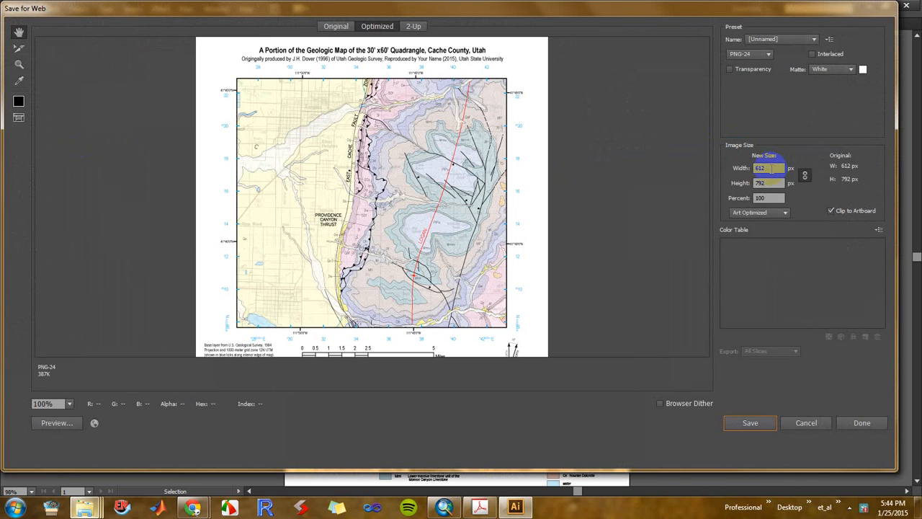
{"action": "type", "text": "250"}
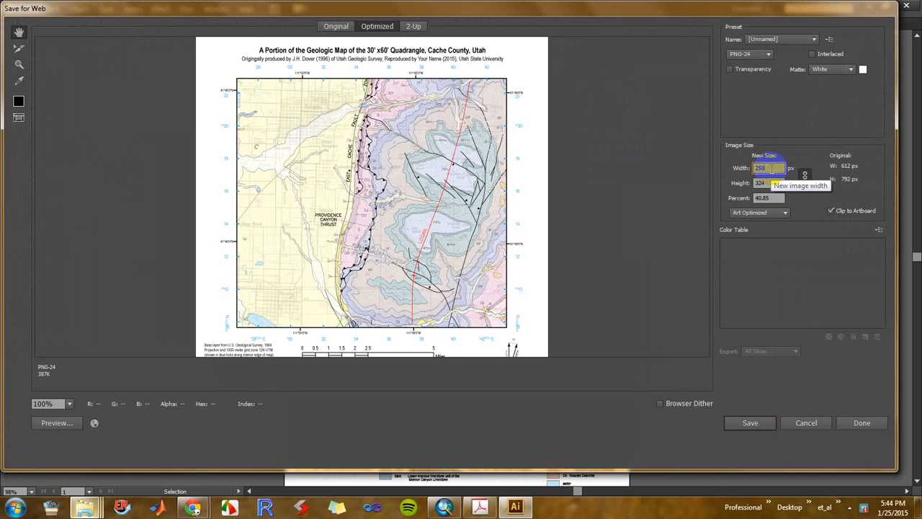
Save the 250 px wide image to the wrk_Figs folder, replacing the existing Lab03_GeologicMap_250w.png.
{"action": "key", "text": "Tab"}
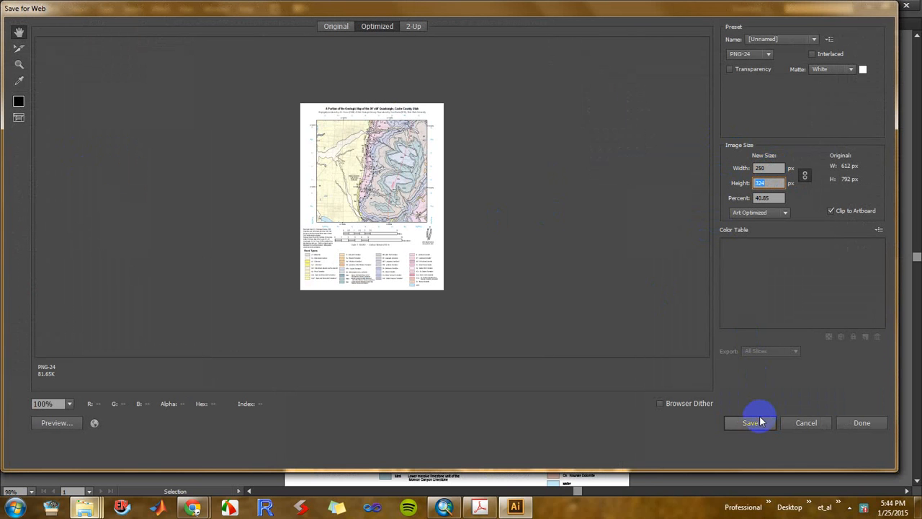
{"action": "left_click", "coordinate": [759, 418]}
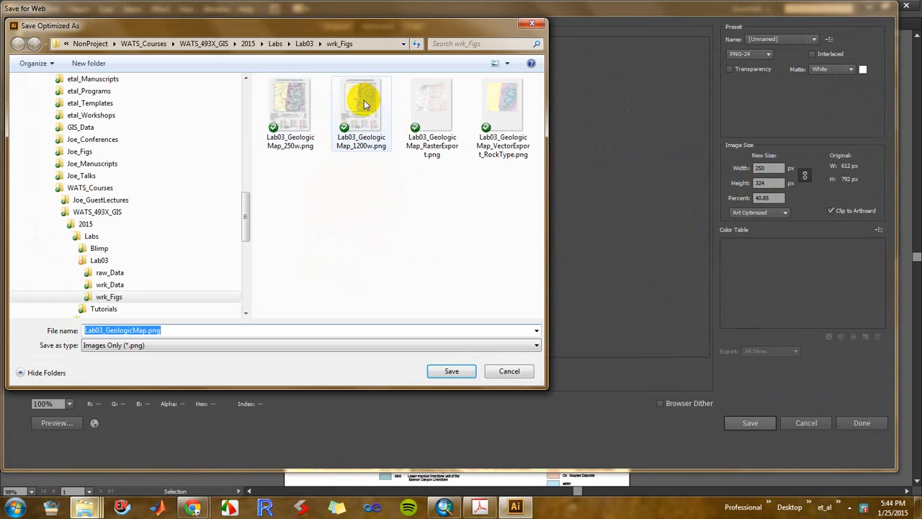
{"action": "left_click", "coordinate": [301, 106]}
{"action": "left_click", "coordinate": [449, 369]}
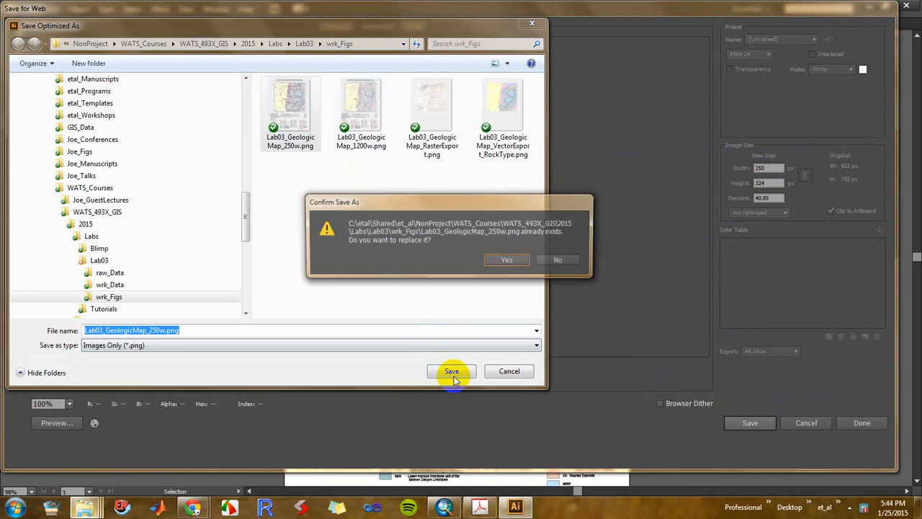
{"action": "left_click", "coordinate": [507, 261]}
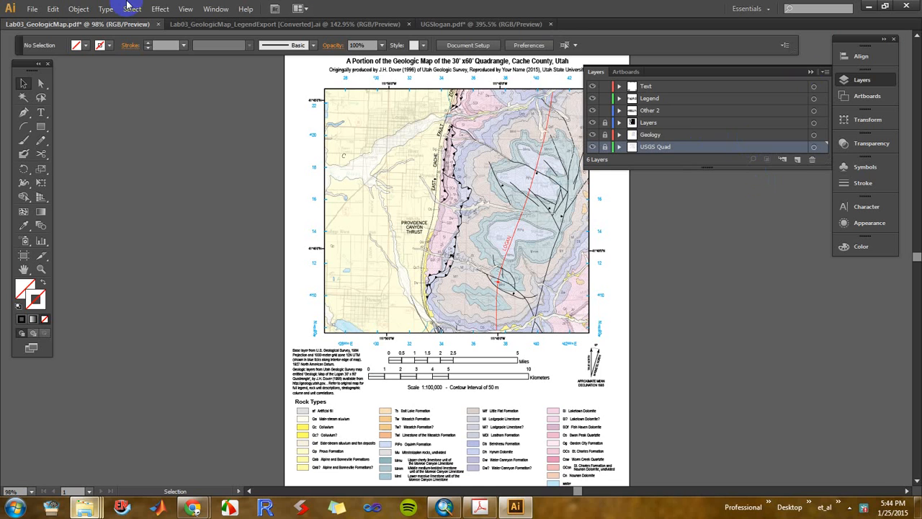
Export the map with Save for Web at 1200 px width, replacing the existing Lab03_GeologicMap_1200w.png in wrk_Figs.
{"action": "left_click", "coordinate": [33, 8]}
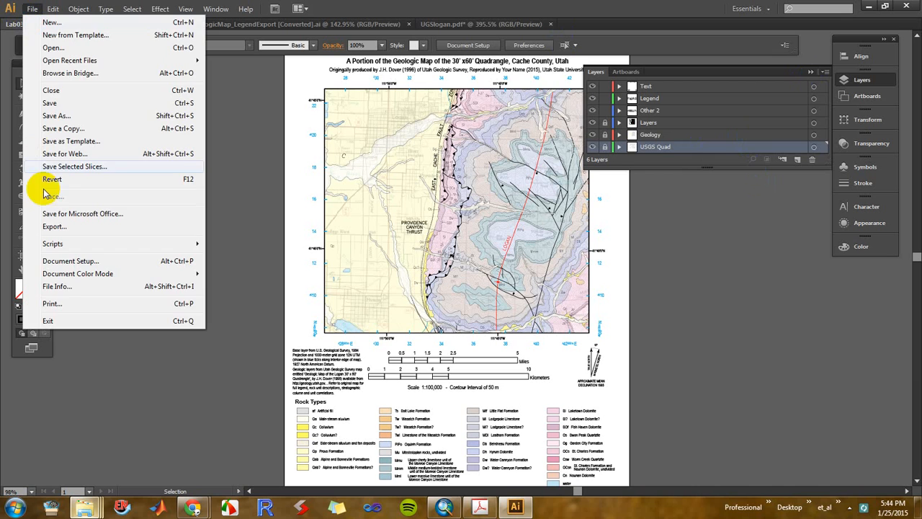
{"action": "left_click", "coordinate": [57, 152]}
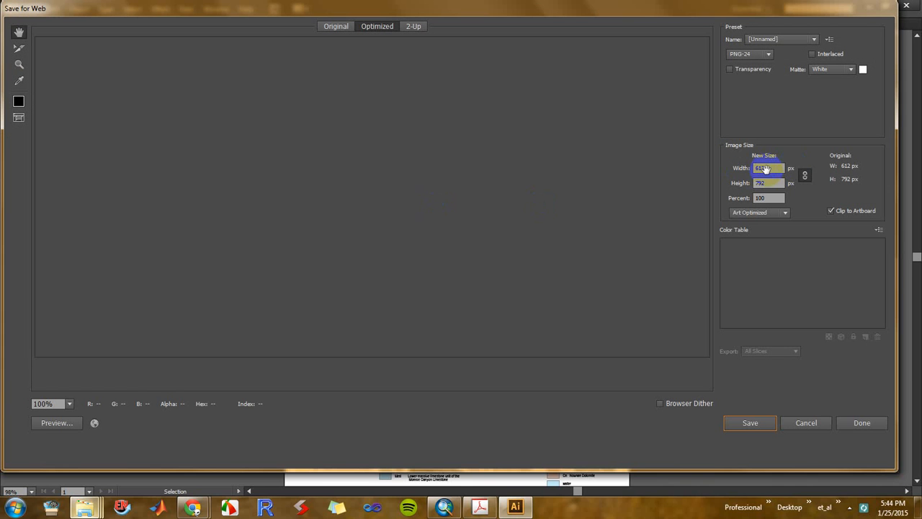
{"action": "type", "text": "1"}
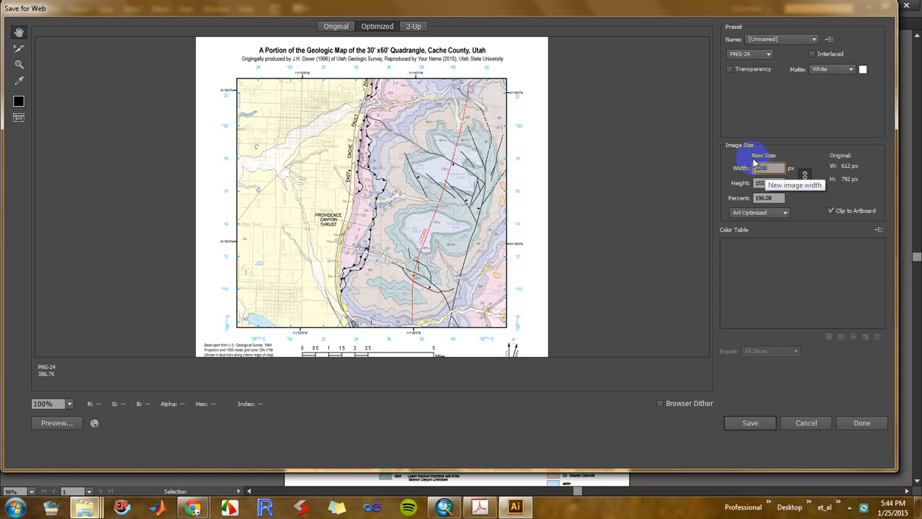
{"action": "key", "text": "Tab"}
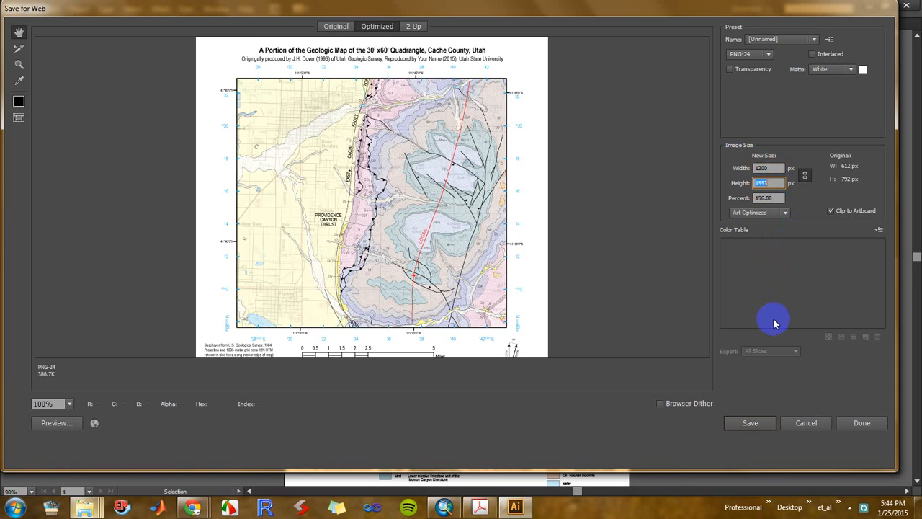
{"action": "left_click", "coordinate": [756, 423]}
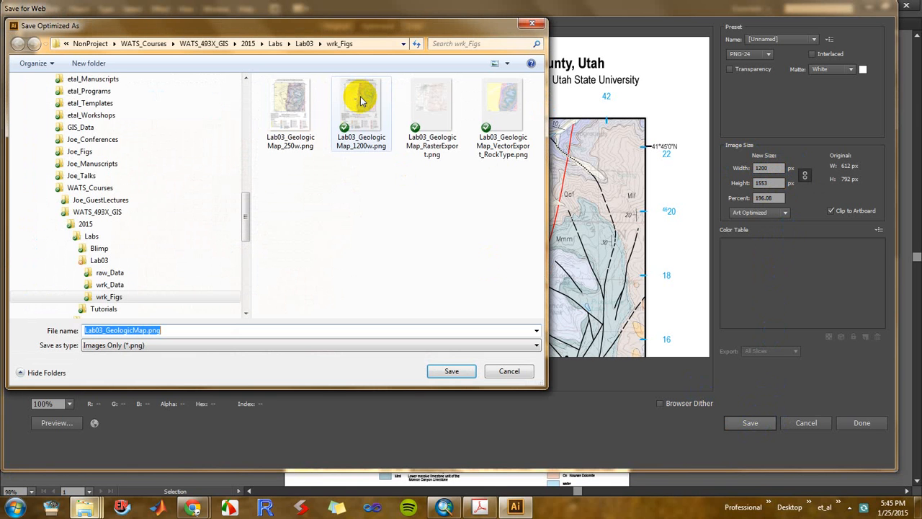
{"action": "left_click", "coordinate": [365, 112]}
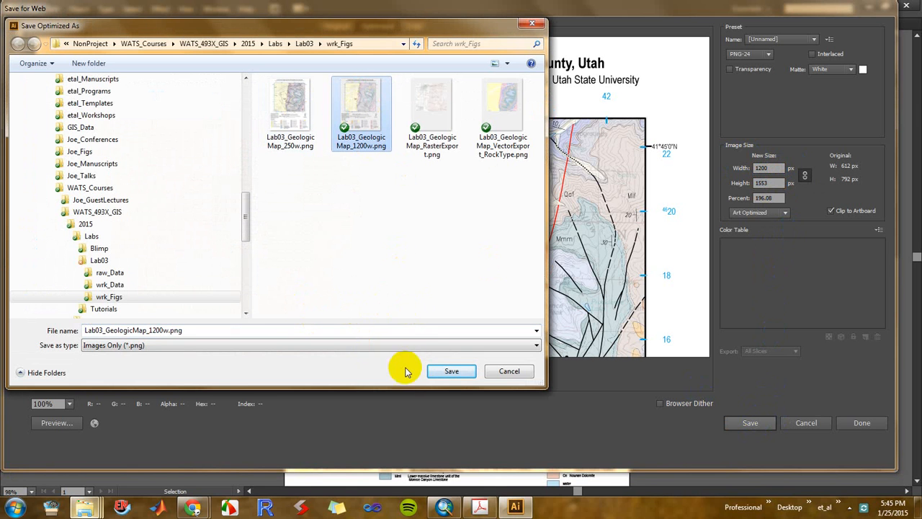
{"action": "left_click", "coordinate": [449, 370]}
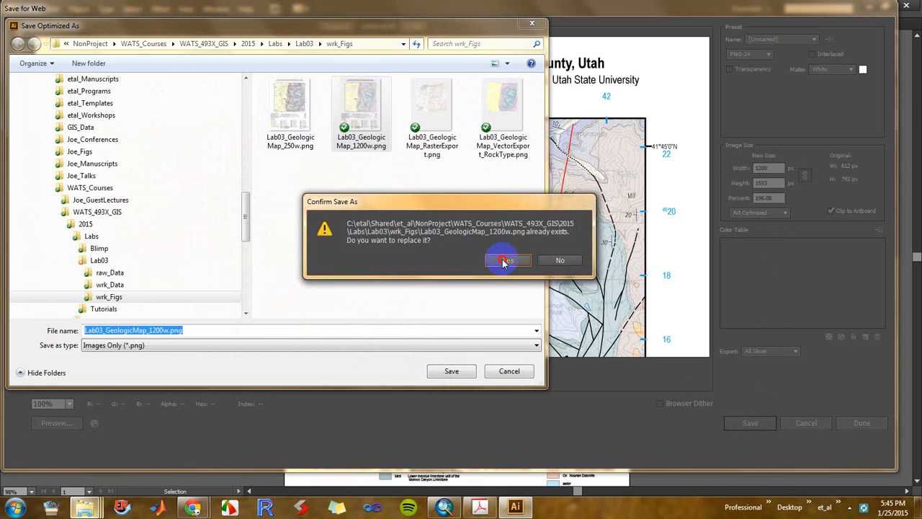
{"action": "left_click", "coordinate": [508, 260]}
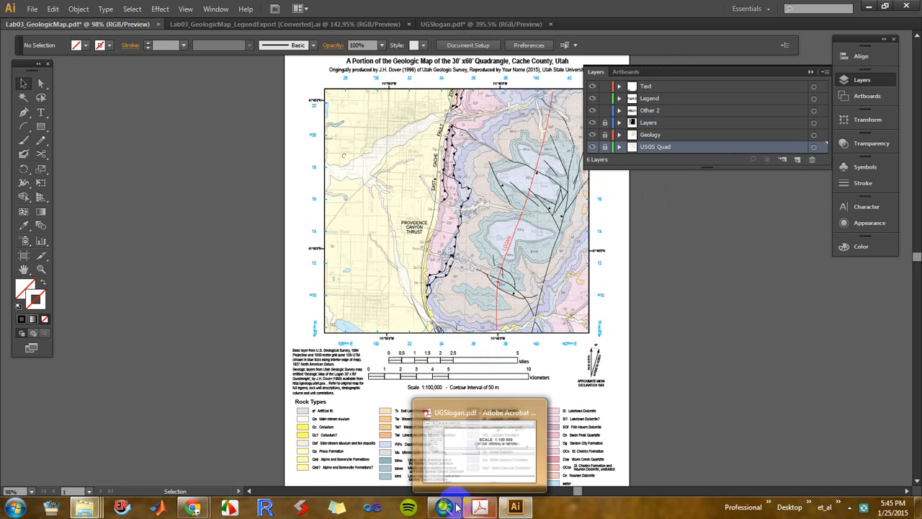
Open Lab03_GeologicMap_1200w.png from the wrk_Figs folder and compare it with the neighbouring exported images in the photo viewer.
{"action": "mouse_move", "coordinate": [93, 509]}
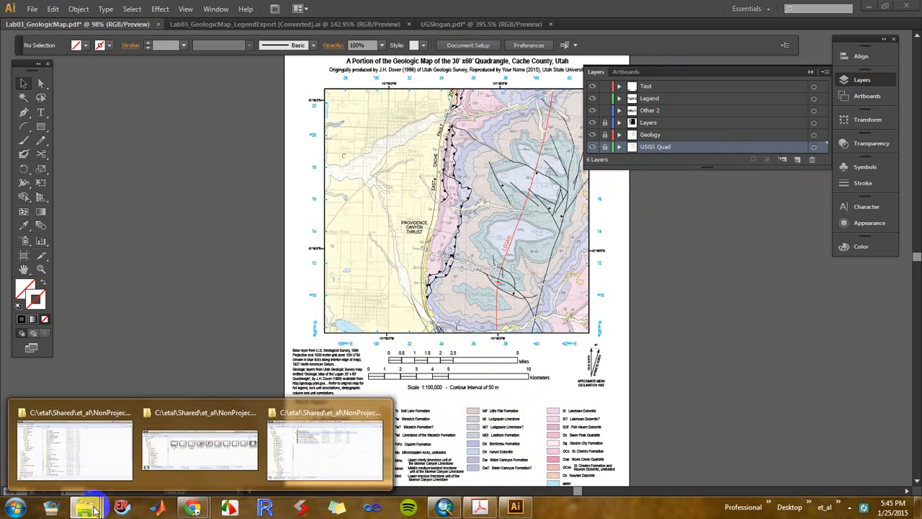
{"action": "left_click", "coordinate": [291, 455]}
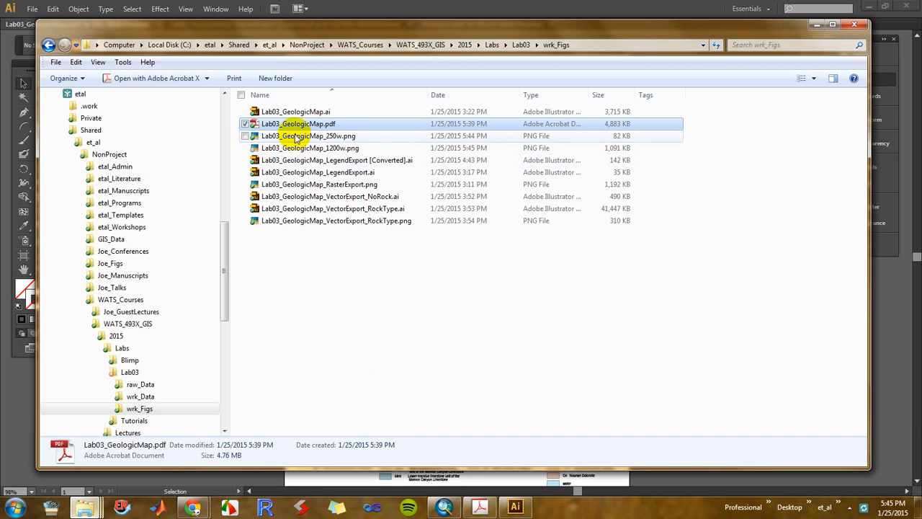
{"action": "double_click", "coordinate": [327, 148]}
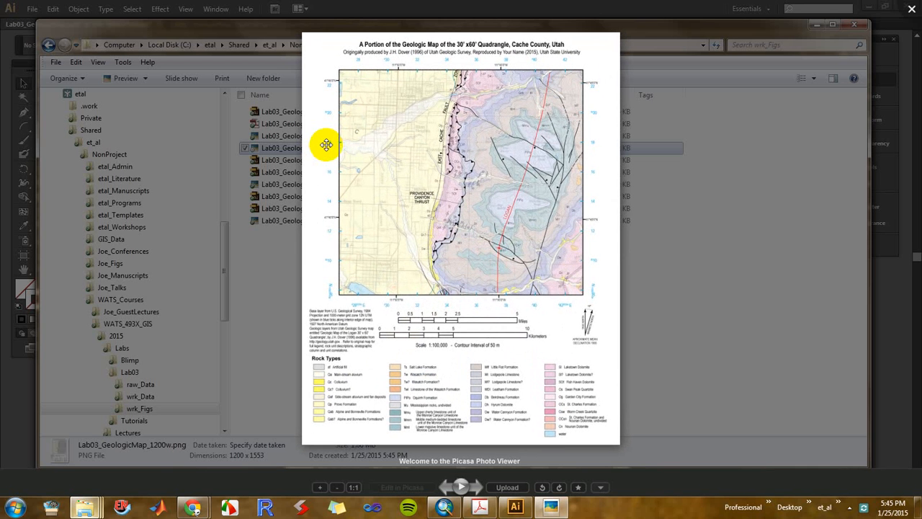
{"action": "key", "text": "Right"}
{"action": "key", "text": "Left"}
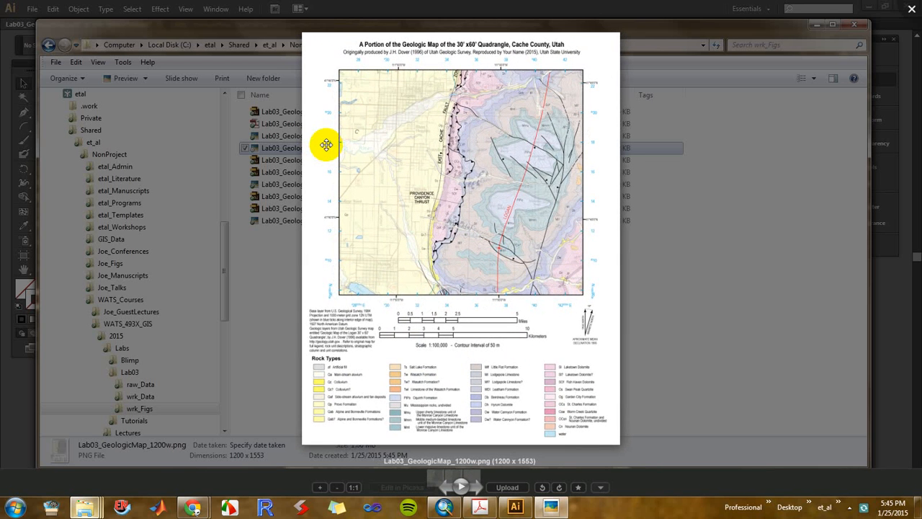
{"action": "key", "text": "Left"}
{"action": "key", "text": "Right"}
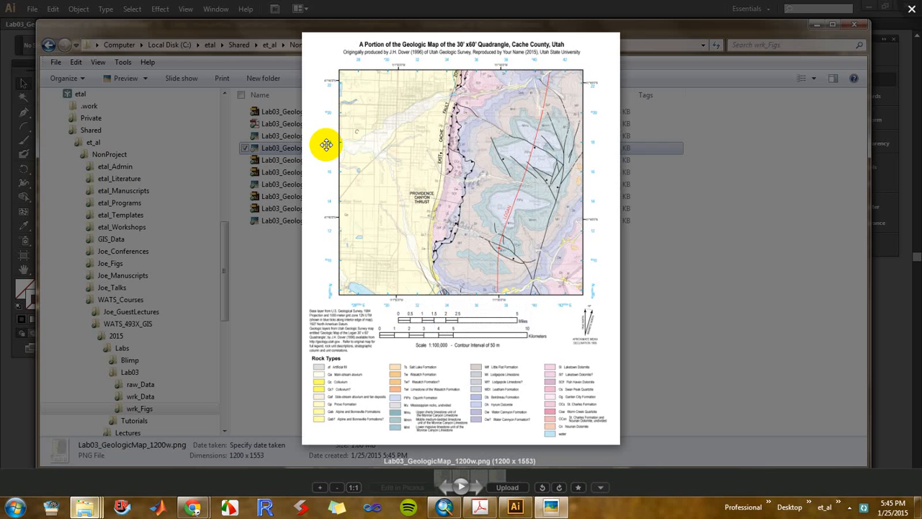
{"action": "key", "text": "Right"}
{"action": "key", "text": "Left"}
{"action": "key", "text": "Right"}
{"action": "key", "text": "Left"}
{"action": "key", "text": "Escape"}
Open Lab03_GeologicMap_250w.png in the photo viewer and examine the legibility of its scale bars and legend up close.
{"action": "left_click", "coordinate": [307, 137]}
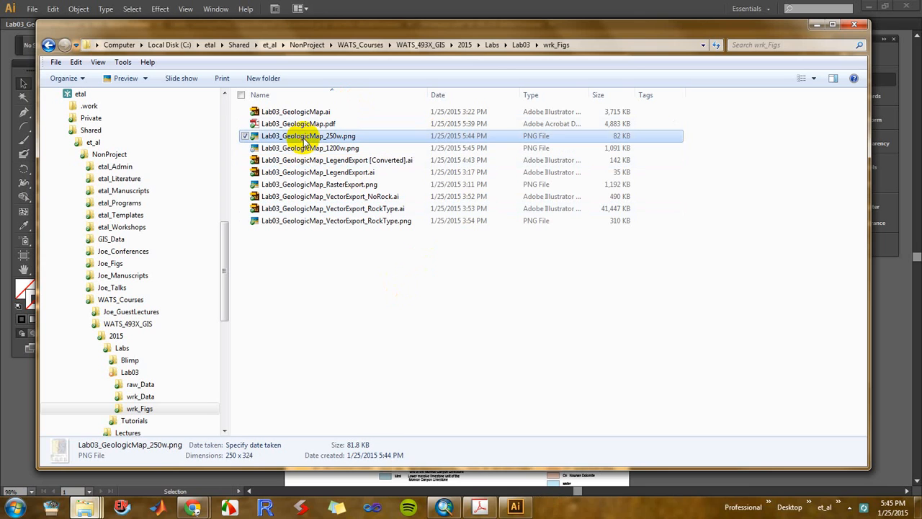
{"action": "double_click", "coordinate": [304, 139]}
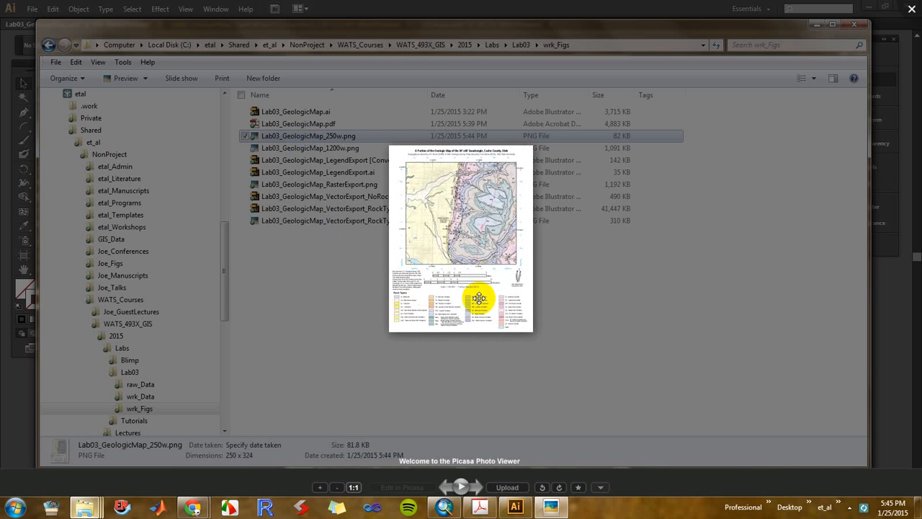
{"action": "scroll", "coordinate": [452, 288], "scroll_direction": "up", "scroll_amount": 10}
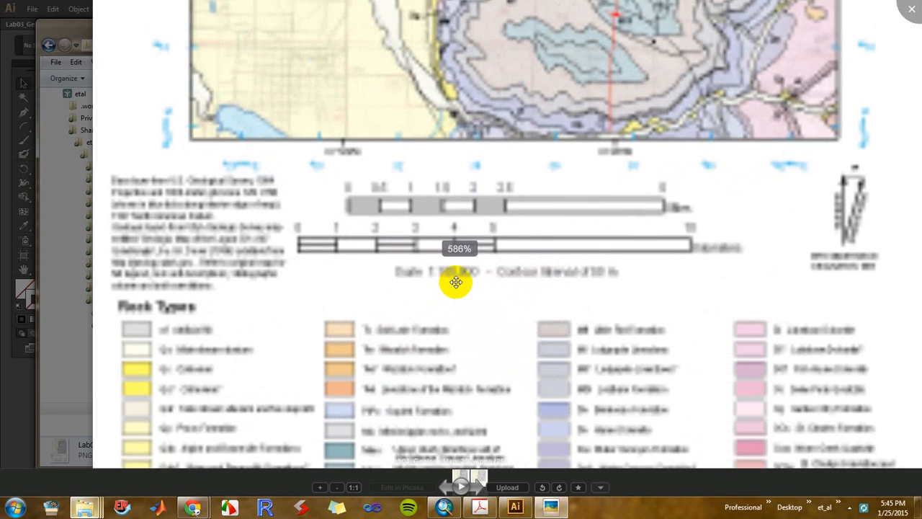
{"action": "scroll", "coordinate": [473, 285], "scroll_direction": "down", "scroll_amount": 10}
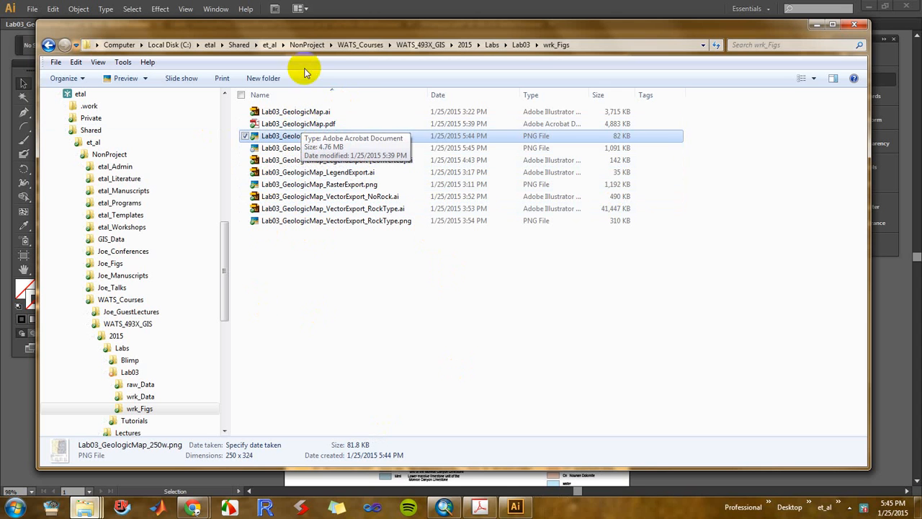
Return to the Lab03_GeologicMap document in Illustrator and hide the Text layer.
{"action": "left_click", "coordinate": [438, 6]}
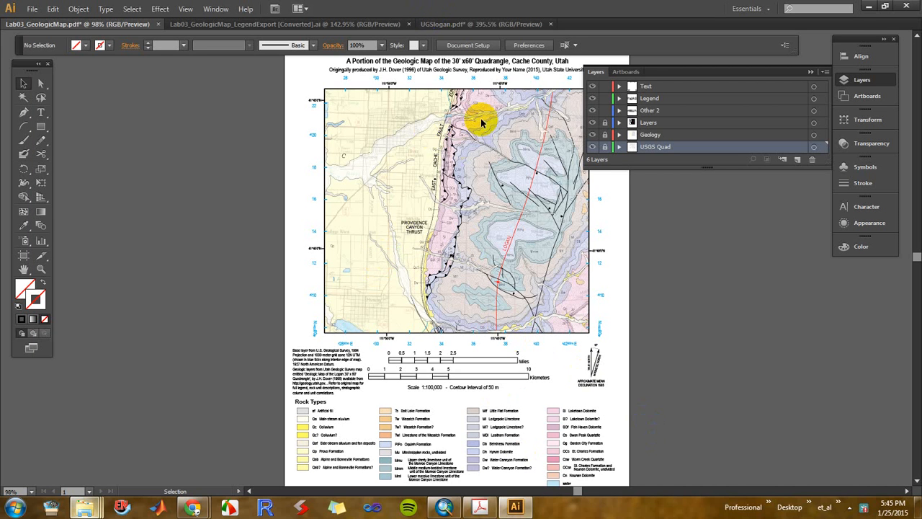
{"action": "left_click", "coordinate": [593, 87]}
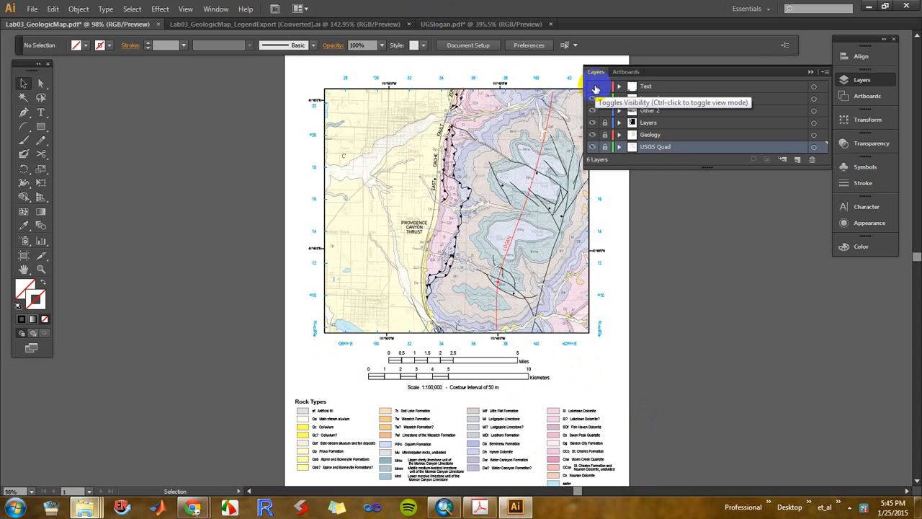
{"action": "left_click", "coordinate": [594, 87]}
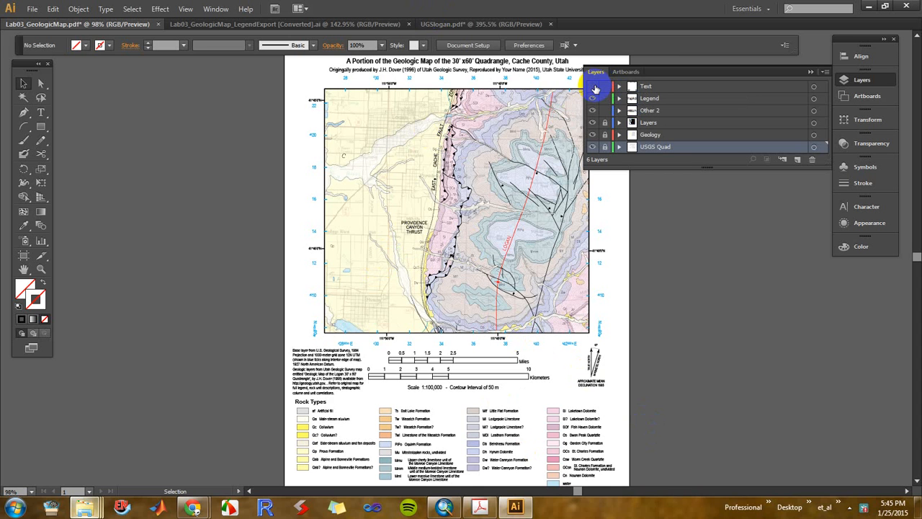
{"action": "left_click", "coordinate": [593, 87]}
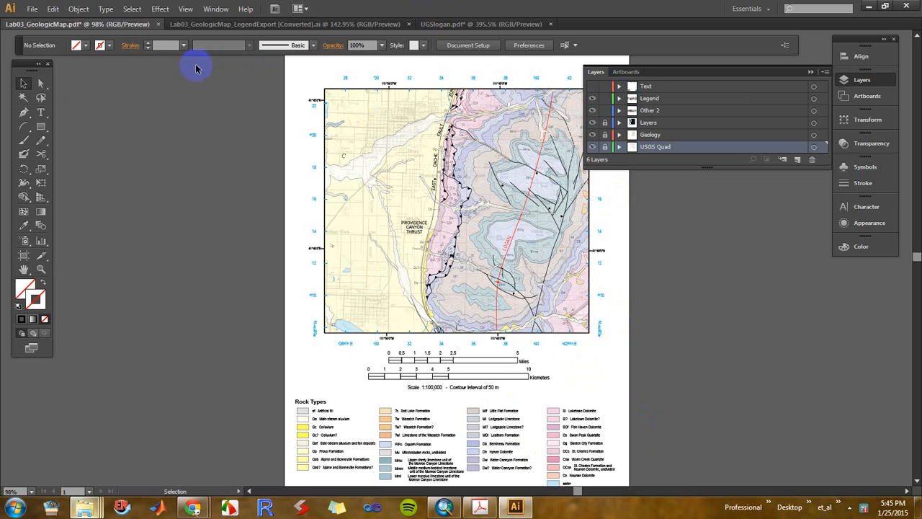
Draw a second artboard of about 7.53 by 7.68 in around the map frame, its coordinate labels and the scale bars.
{"action": "left_click", "coordinate": [24, 255]}
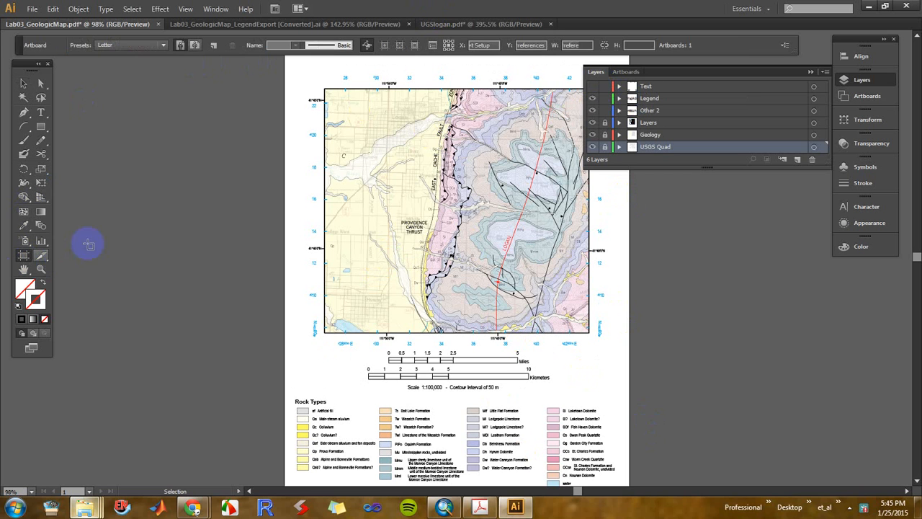
{"action": "left_click", "coordinate": [304, 68]}
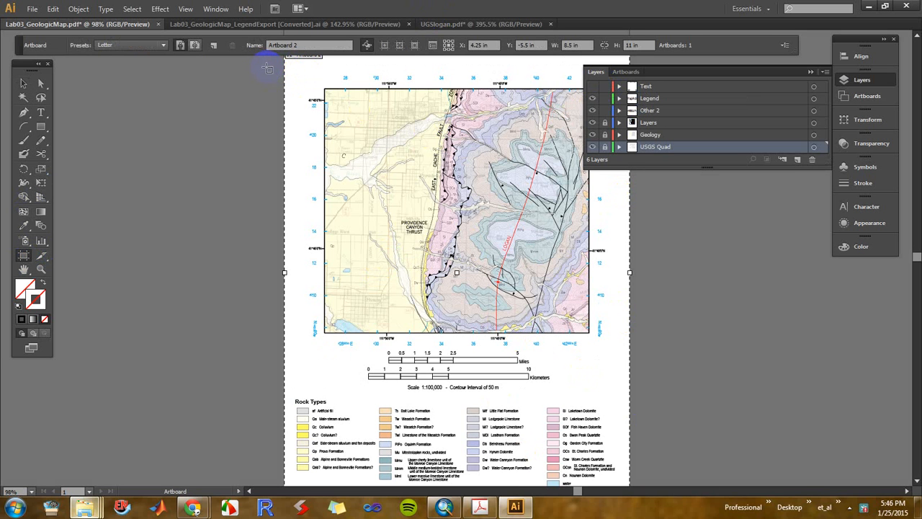
{"action": "left_click_drag", "start_coordinate": [267, 66], "coordinate": [609, 384]}
{"action": "left_click_drag", "start_coordinate": [273, 66], "coordinate": [303, 72]}
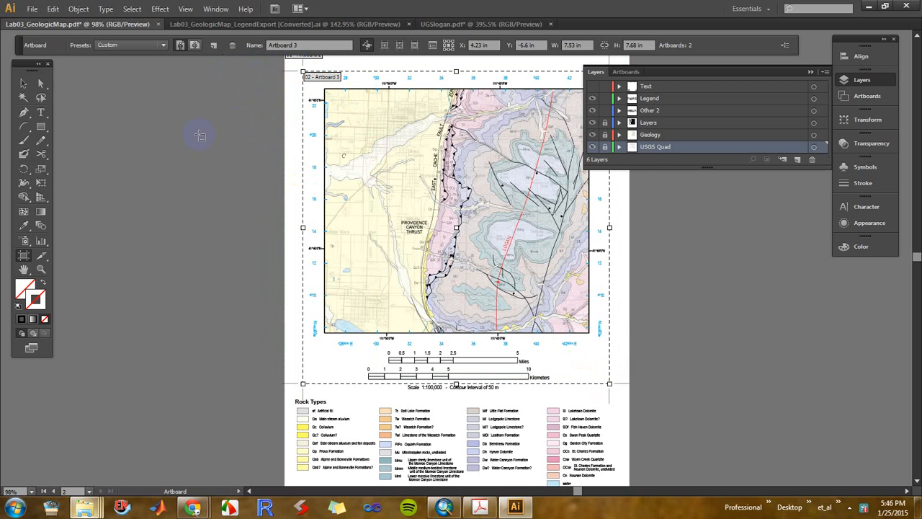
{"action": "scroll", "coordinate": [288, 79], "scroll_direction": "up", "scroll_amount": 1}
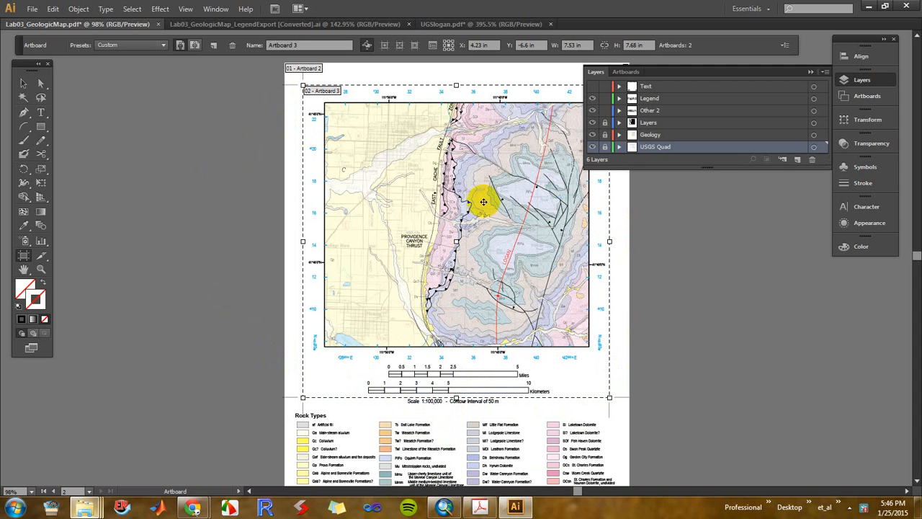
Export the new artboard with Save for Web at 1200 px width, naming the PNG Lab03_GeologicMap_Artboard.png in wrk_Figs.
{"action": "left_click", "coordinate": [33, 9]}
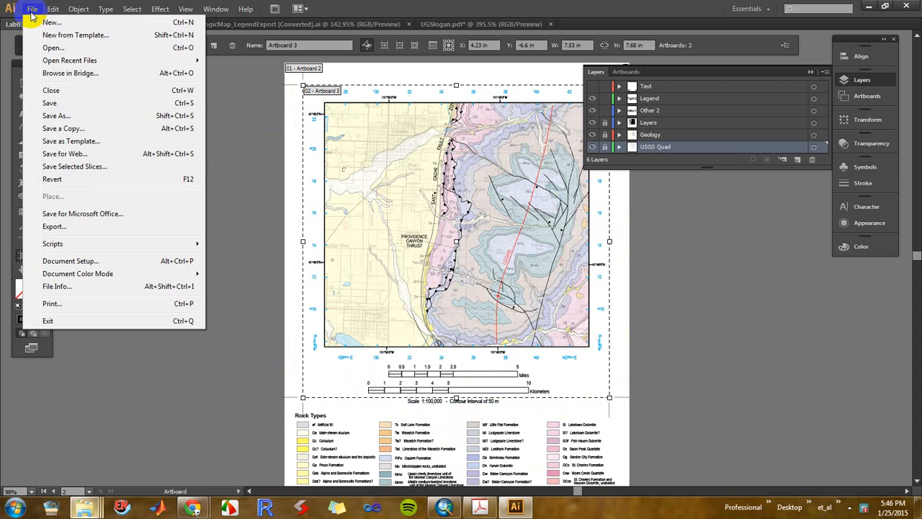
{"action": "left_click", "coordinate": [80, 155]}
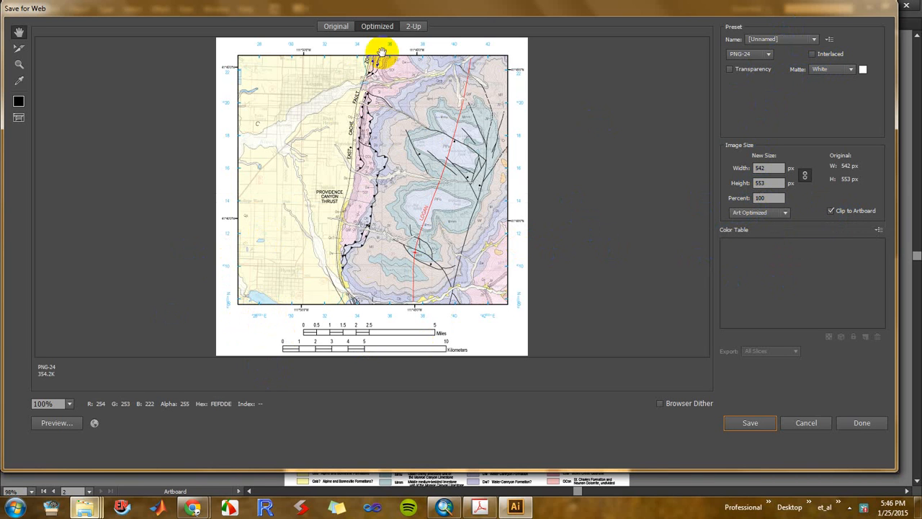
{"action": "left_click", "coordinate": [762, 170]}
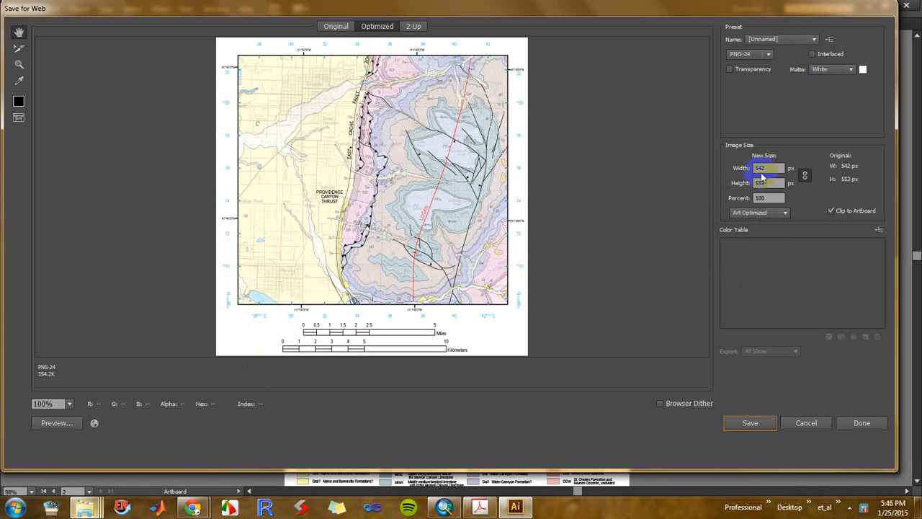
{"action": "type", "text": "1200"}
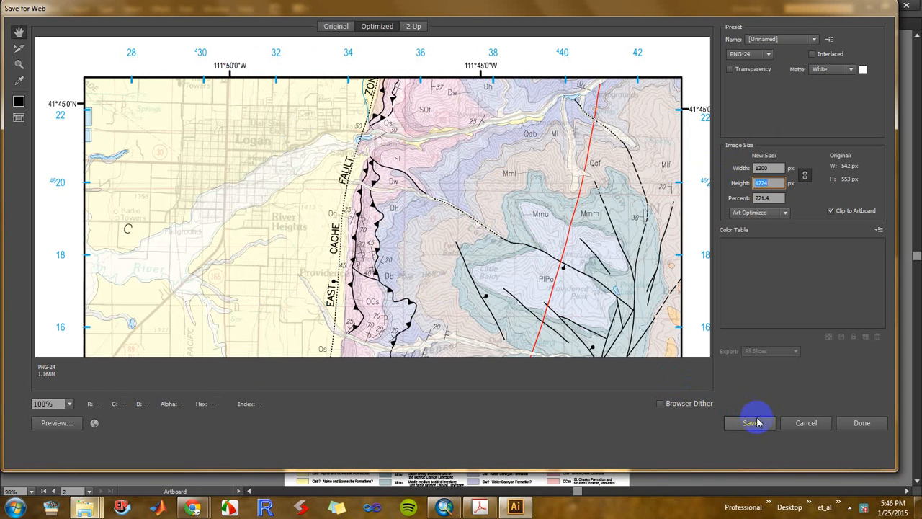
{"action": "left_click", "coordinate": [754, 423]}
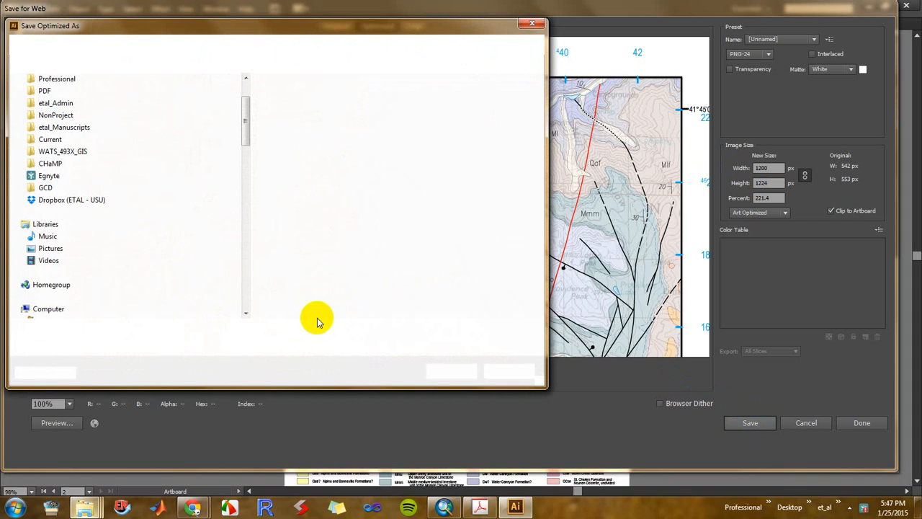
{"action": "left_click", "coordinate": [147, 328]}
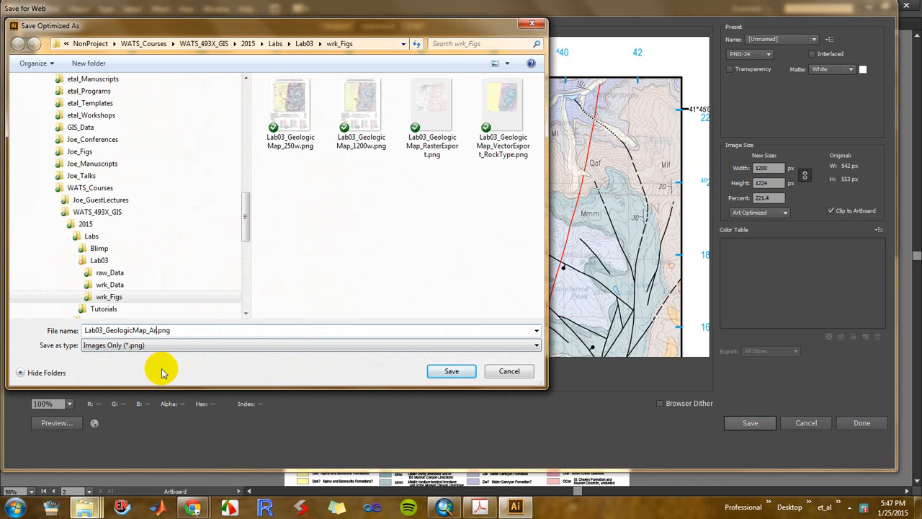
{"action": "type", "text": "_Artboard"}
{"action": "key", "text": "Return"}
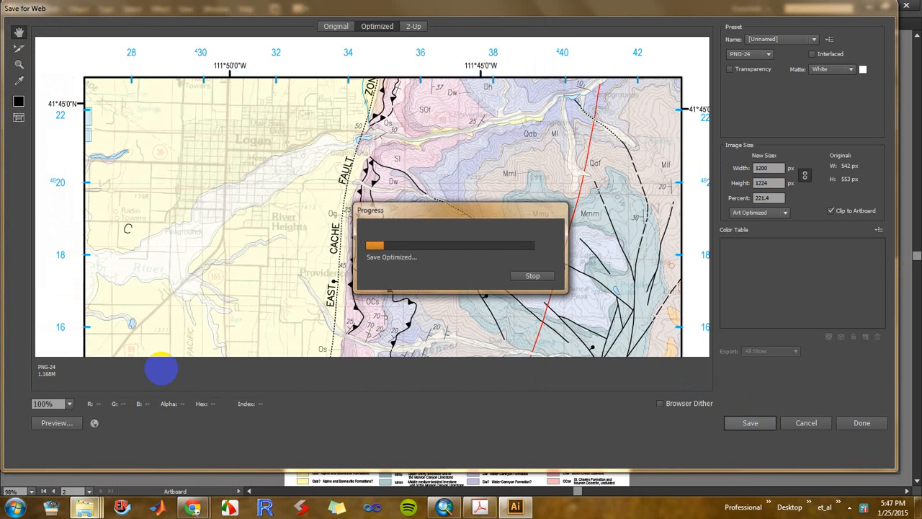